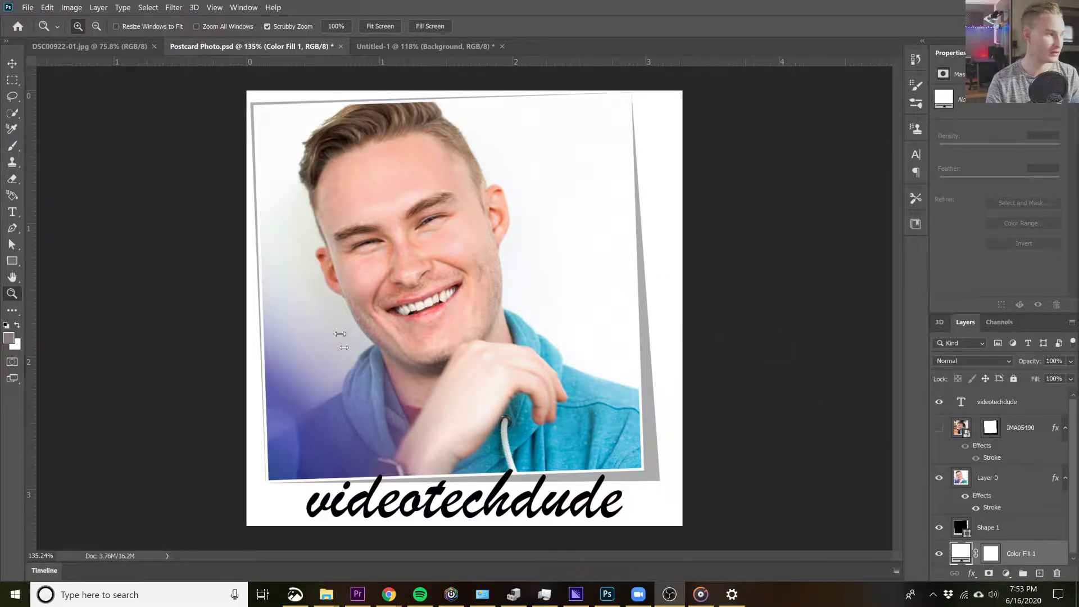
Step: Create a new 1350 x 1350 pixel RGB document named Graphic at 300 pixels/inch with a white background
click(402, 48)
alt+scroll(500, 261, down, 3)
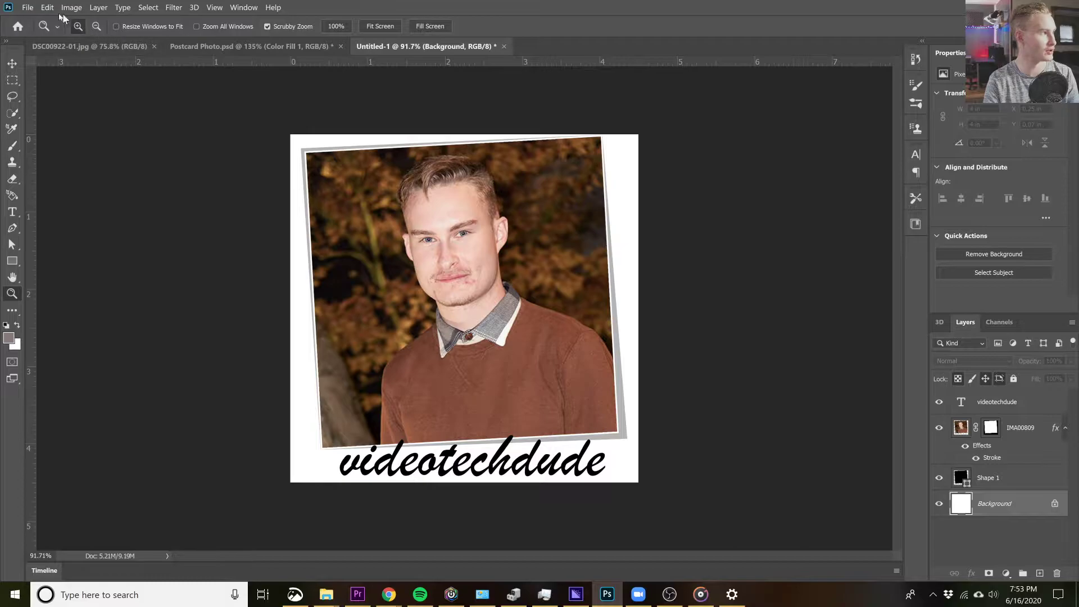
click(25, 8)
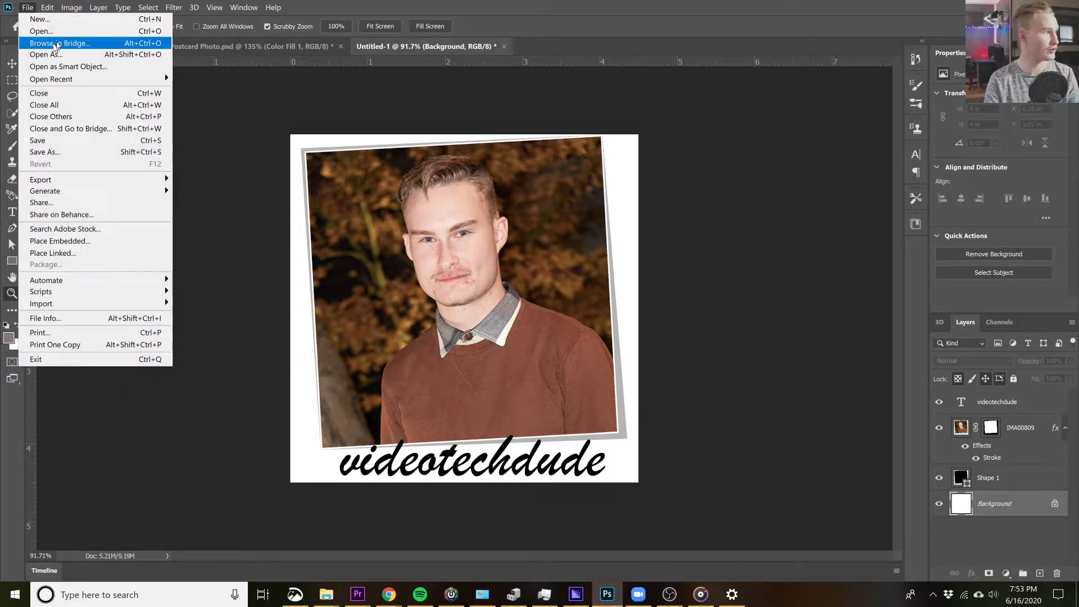
click(82, 20)
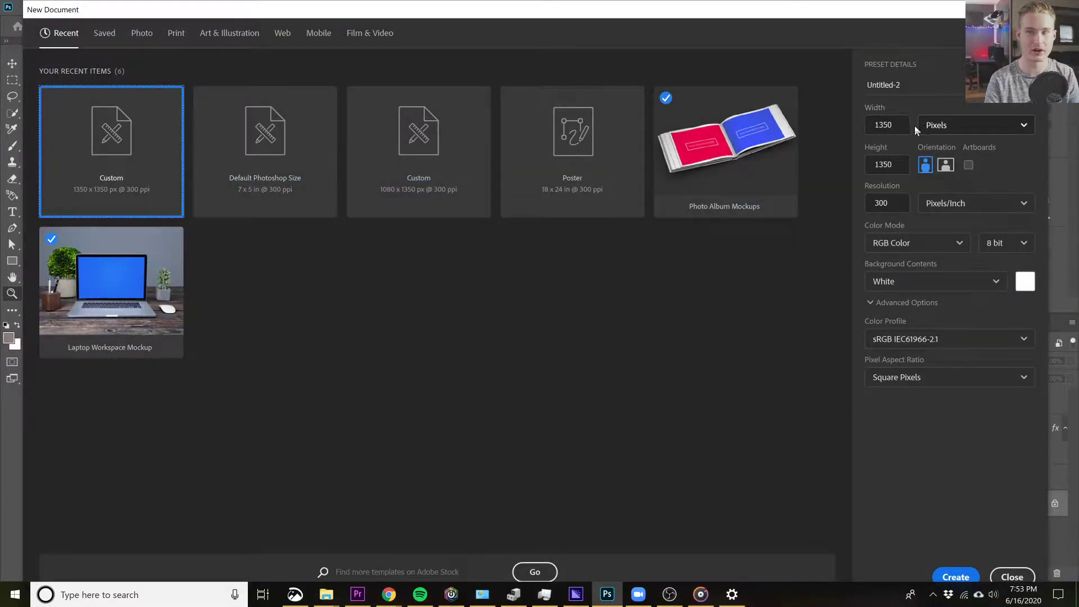
drag(899, 152, 898, 153)
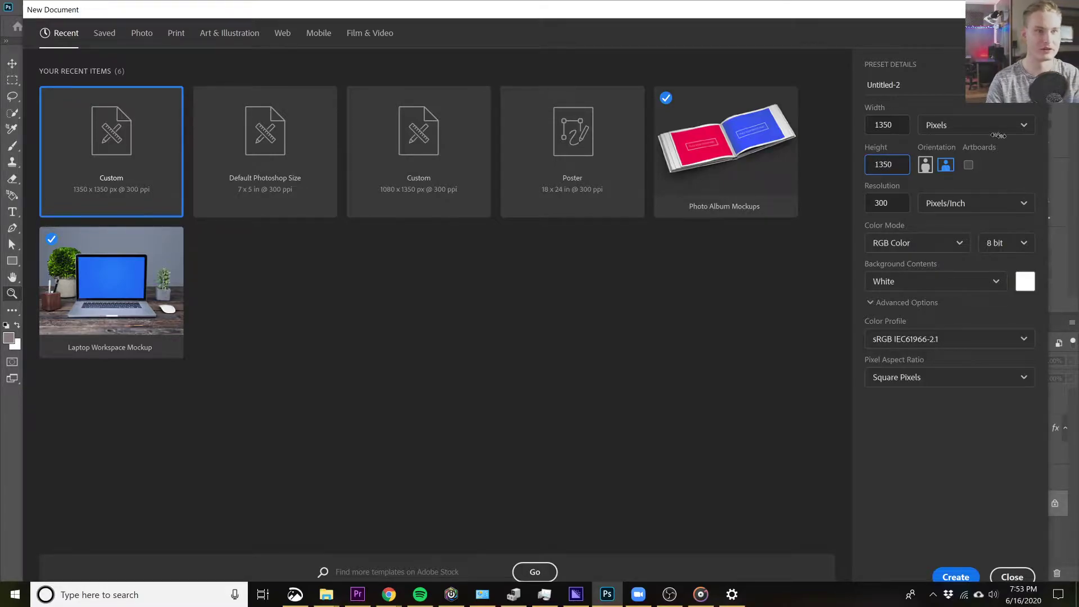
click(1006, 160)
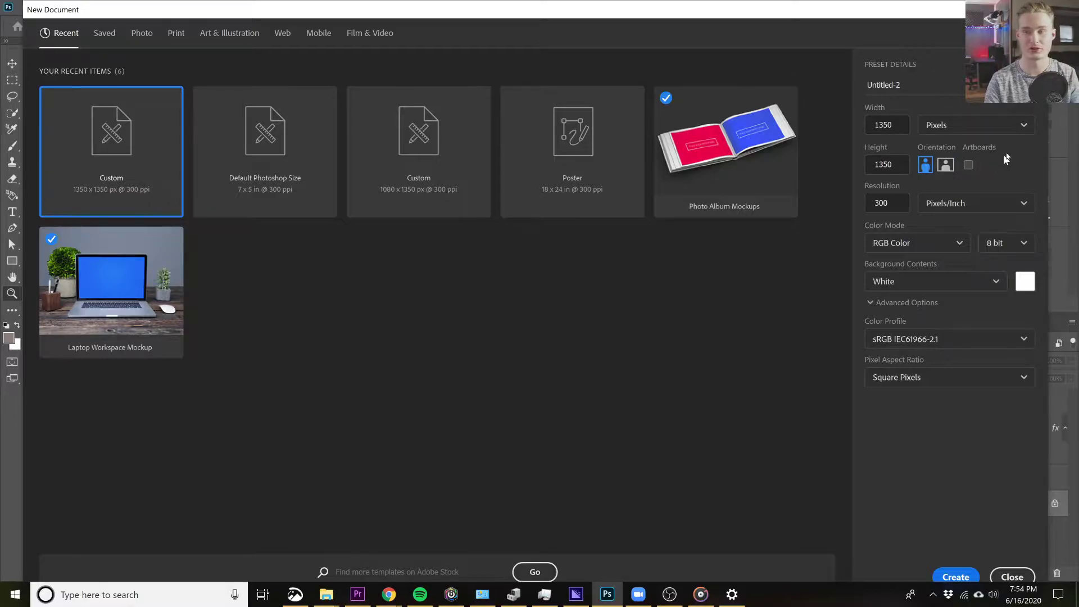
drag(946, 92, 854, 90)
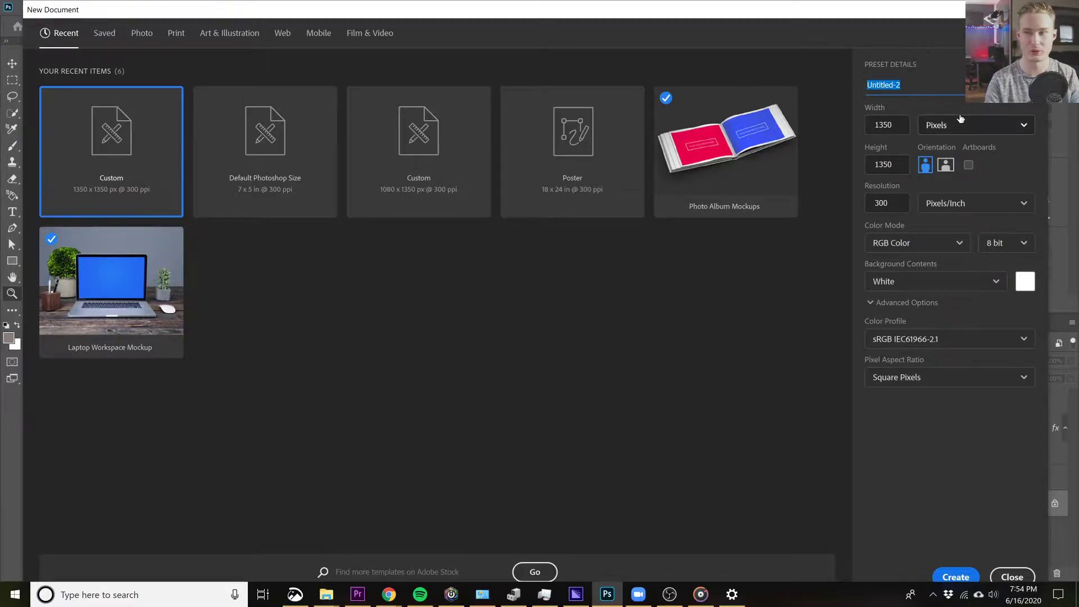
text(Graphic)
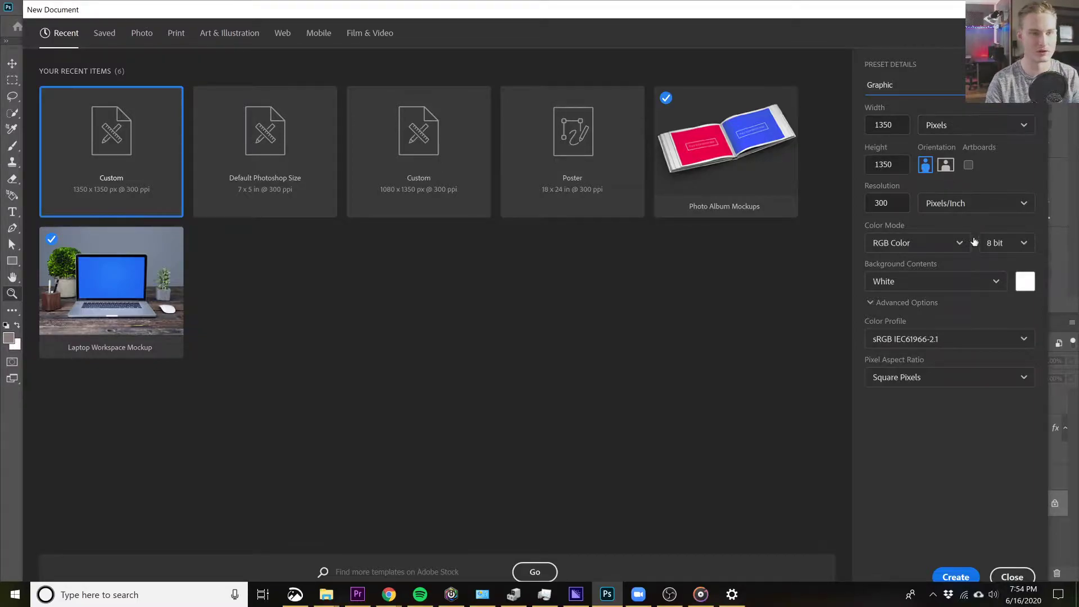
click(956, 577)
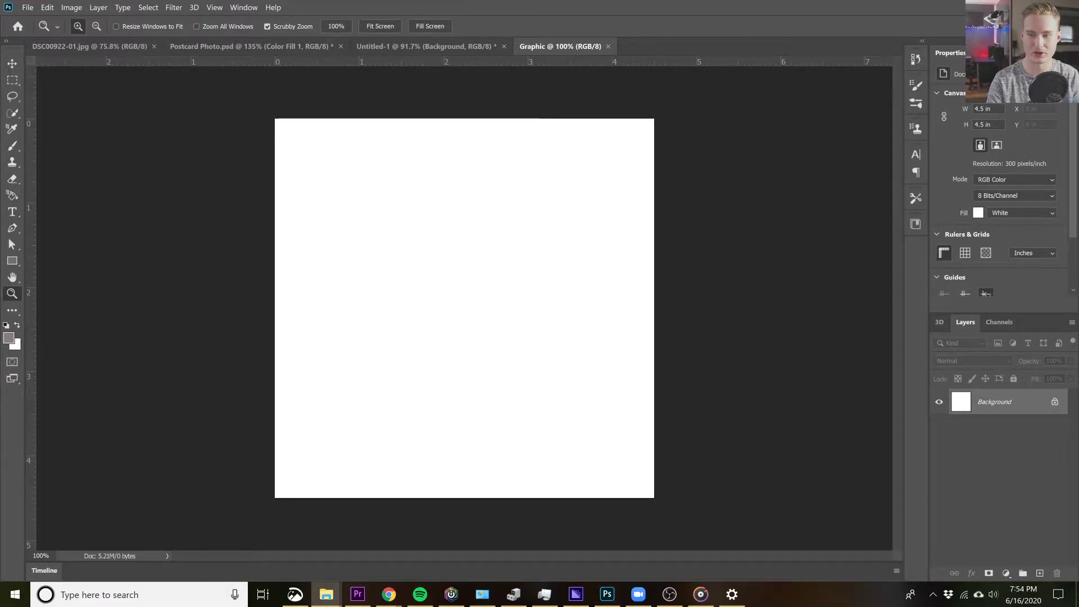
Step: Place ledbulb screenshot.jpg from the Photo folder into the Graphic document
drag(1078, 323, 857, 133)
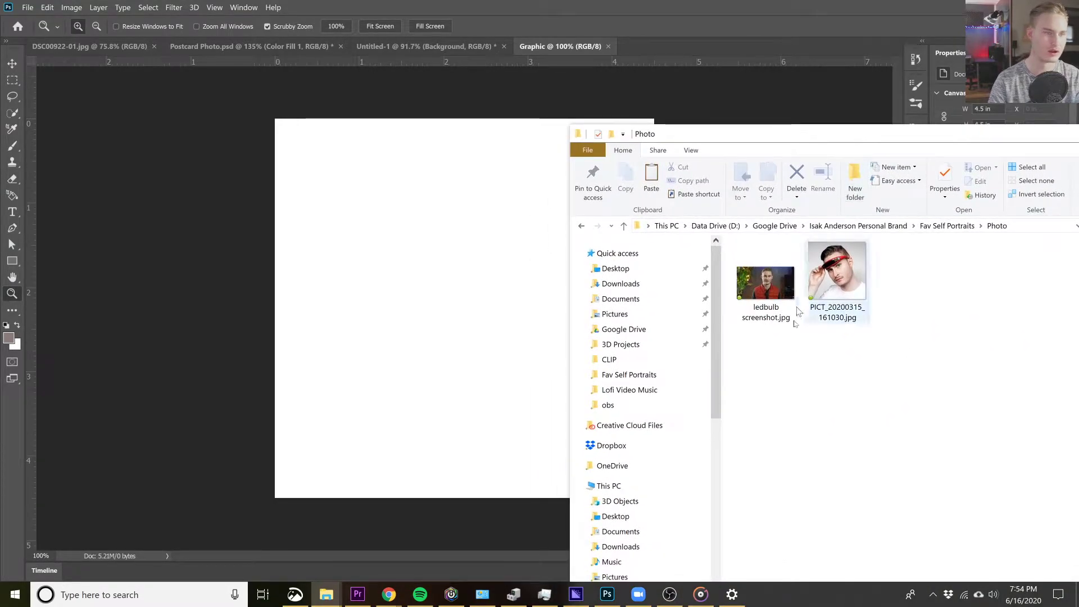
drag(766, 284, 508, 298)
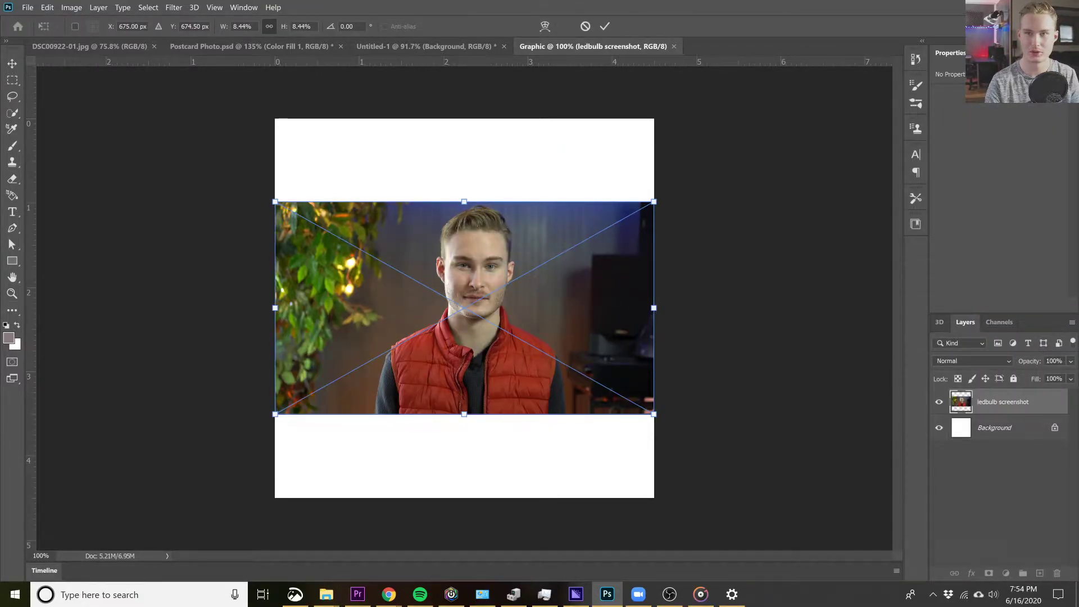
key(alt+Tab)
key(alt+Tab)
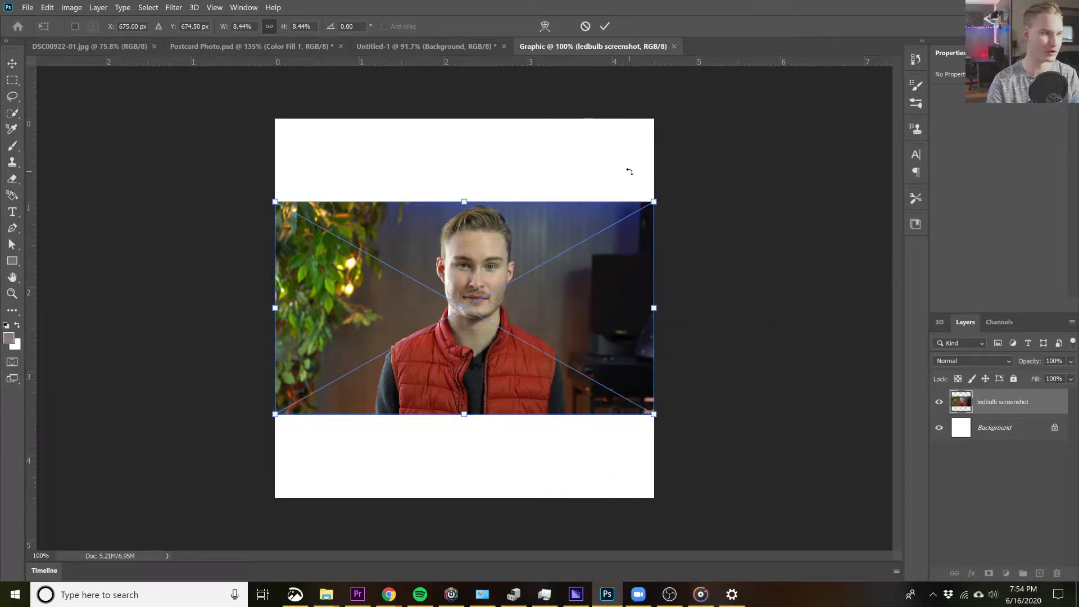
Step: Scale the placed photo down to about 6.73%, keeping it centred on the canvas, and commit the placement
drag(653, 204, 578, 241)
drag(506, 298, 538, 292)
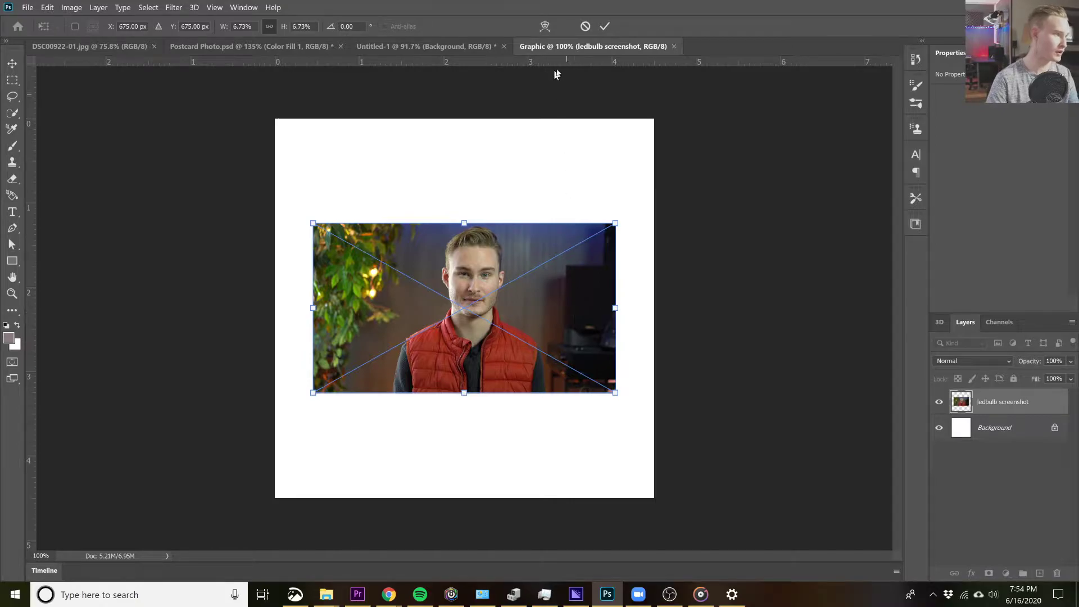
click(605, 28)
key(z)
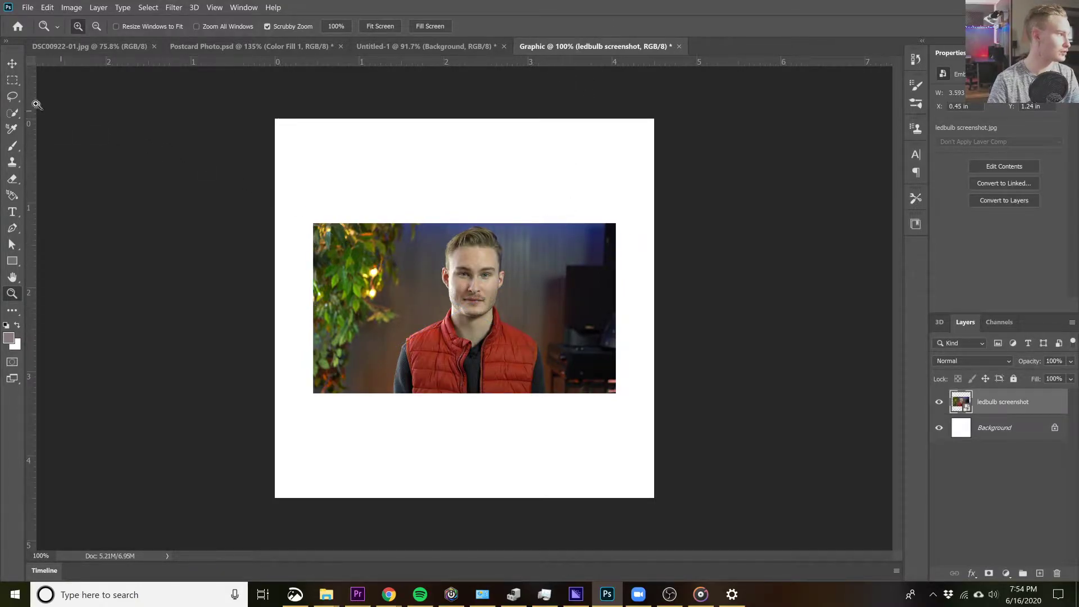
Step: Marquee-select a full-height square of about 2 in around the man in the photo and invert the selection
click(12, 81)
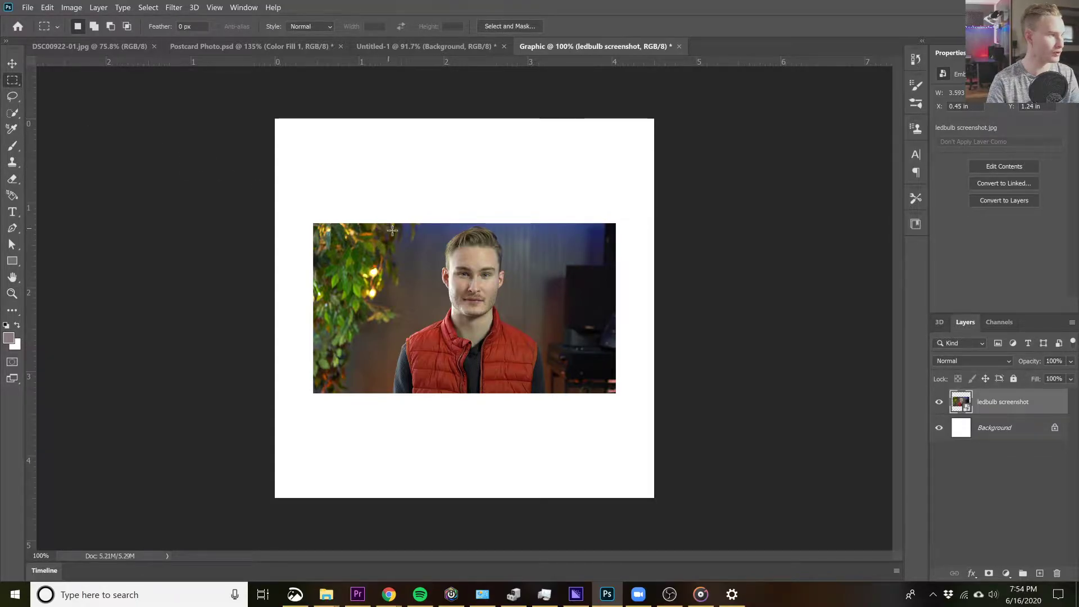
drag(384, 224, 573, 393)
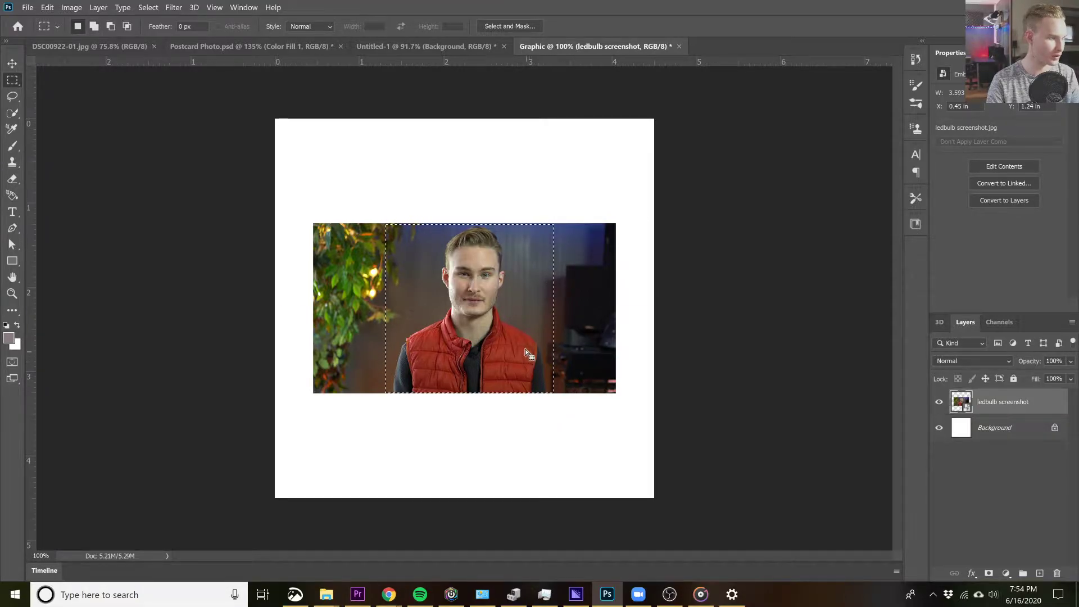
right_click(501, 312)
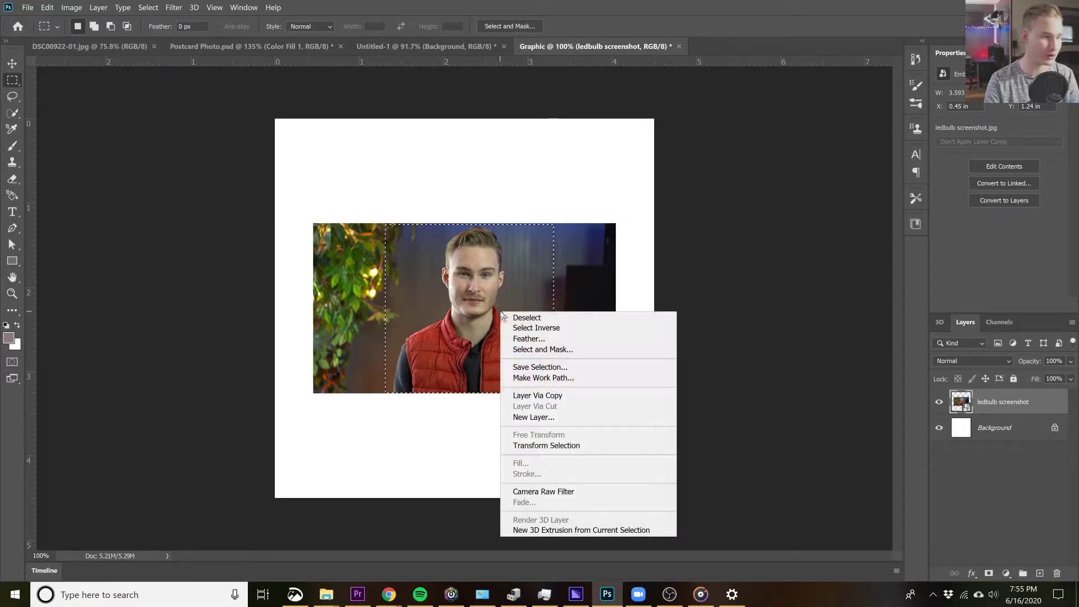
click(565, 334)
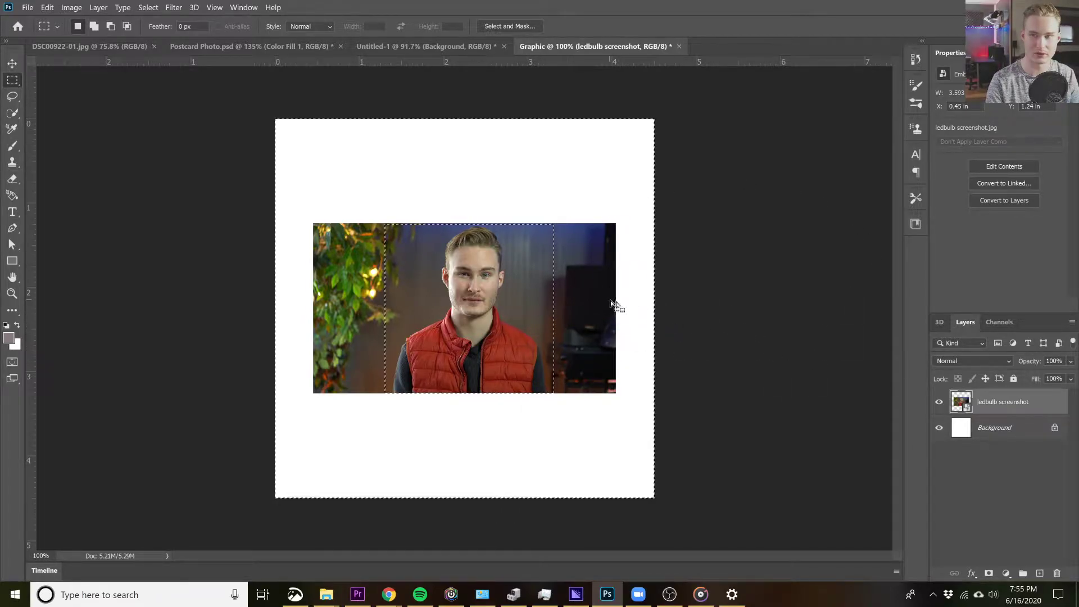
Step: Rasterize the ledbulb screenshot layer, delete the photo area outside the square and deselect
right_click(980, 403)
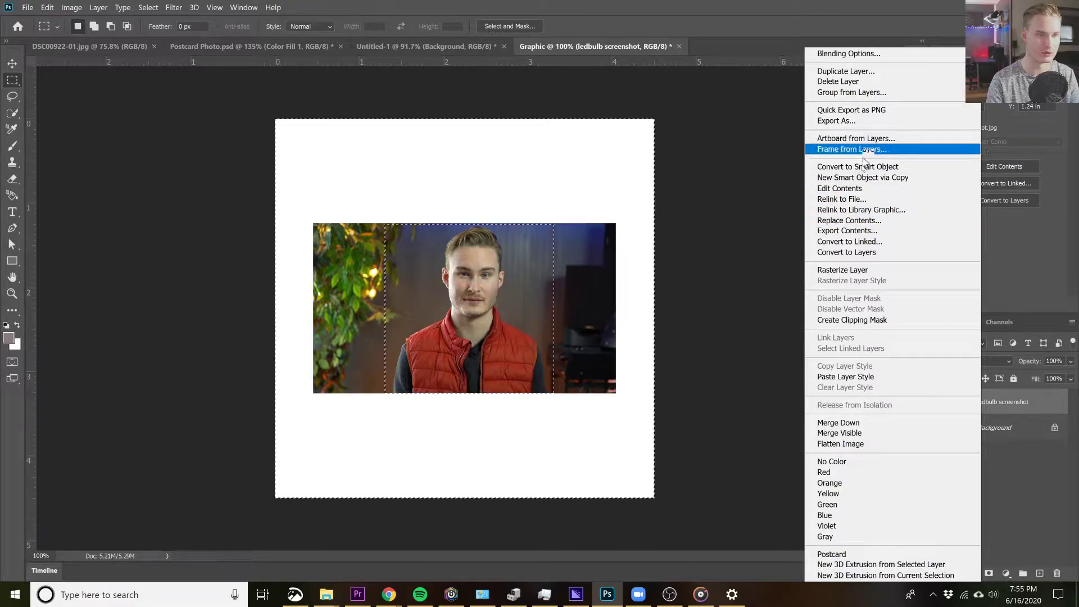
click(843, 270)
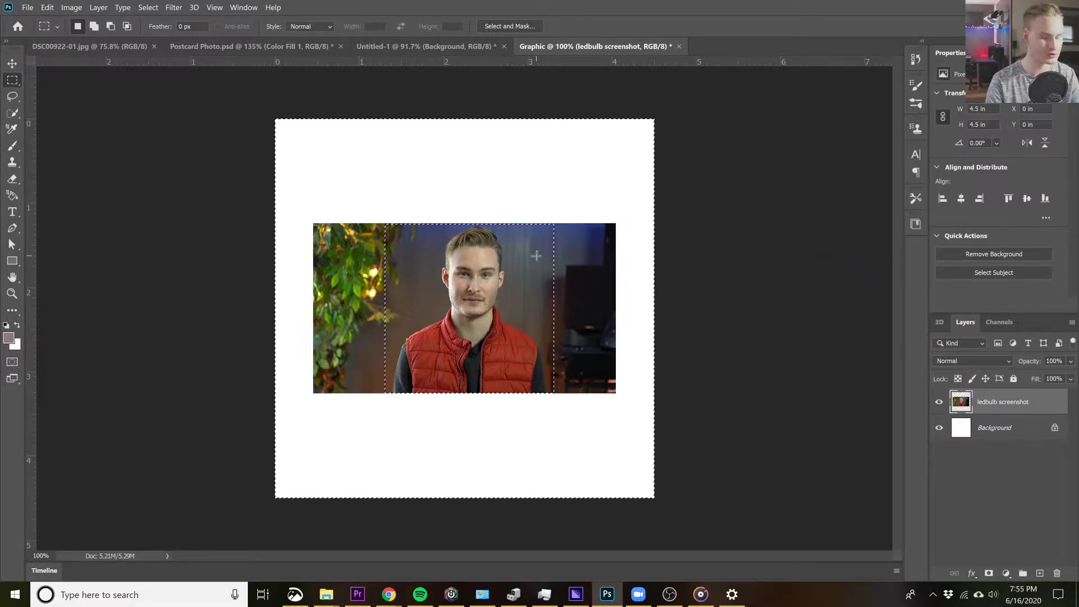
key(Delete)
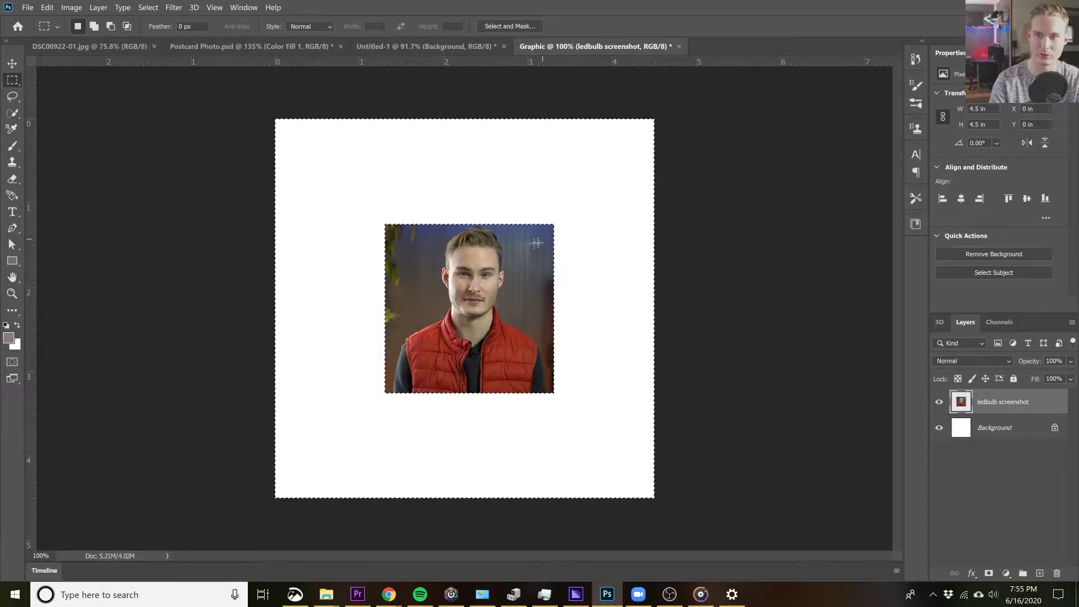
right_click(459, 313)
click(494, 315)
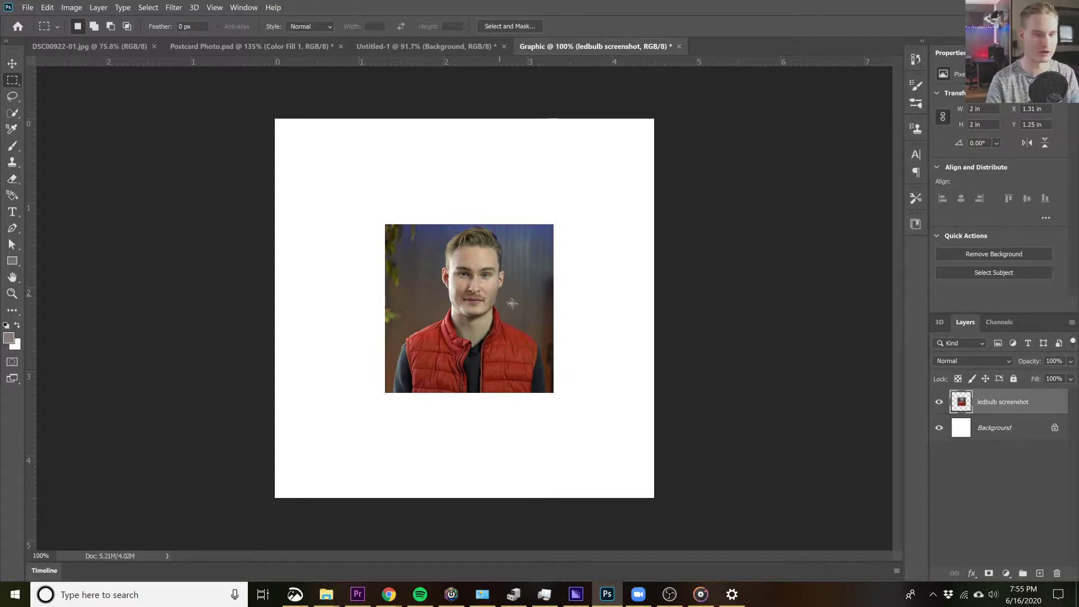
Step: Scale the cropped square photo up to 183% so it fills most of the canvas with a white margin
key(v)
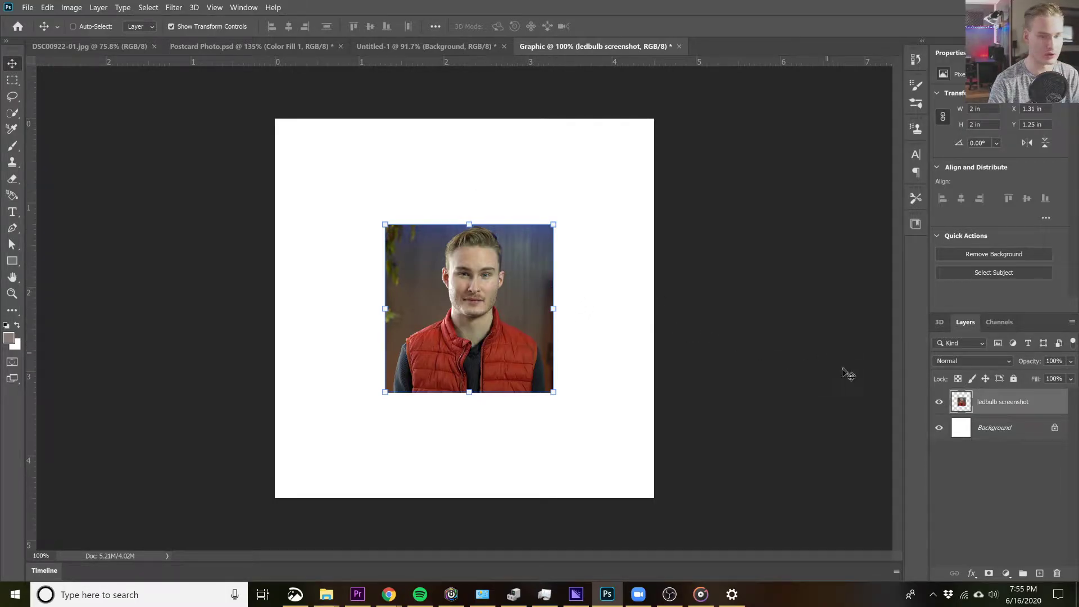
drag(555, 397, 624, 463)
key(ctrl+z)
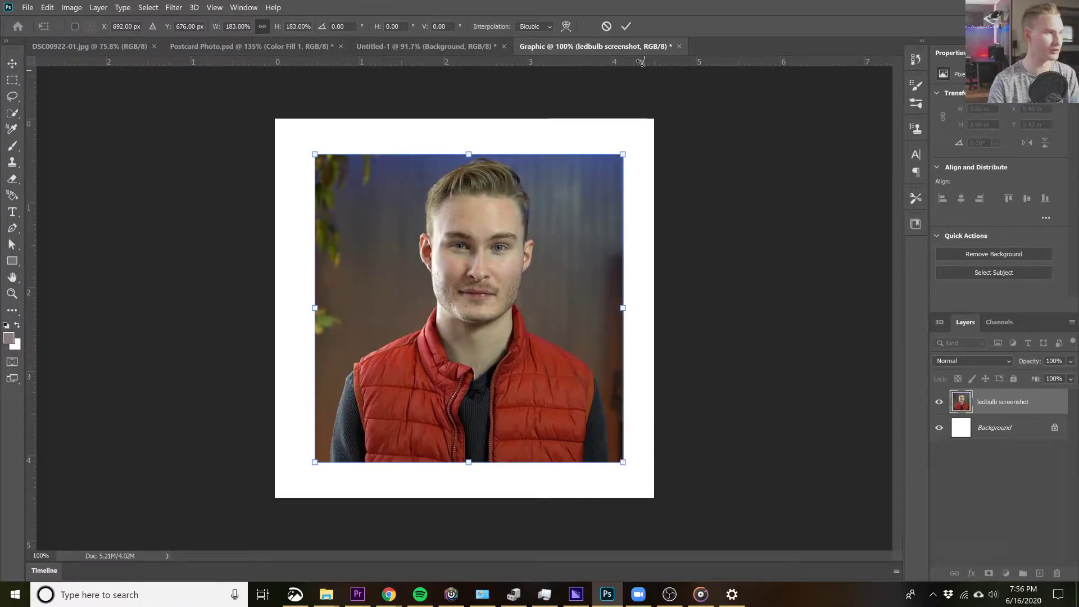
click(626, 25)
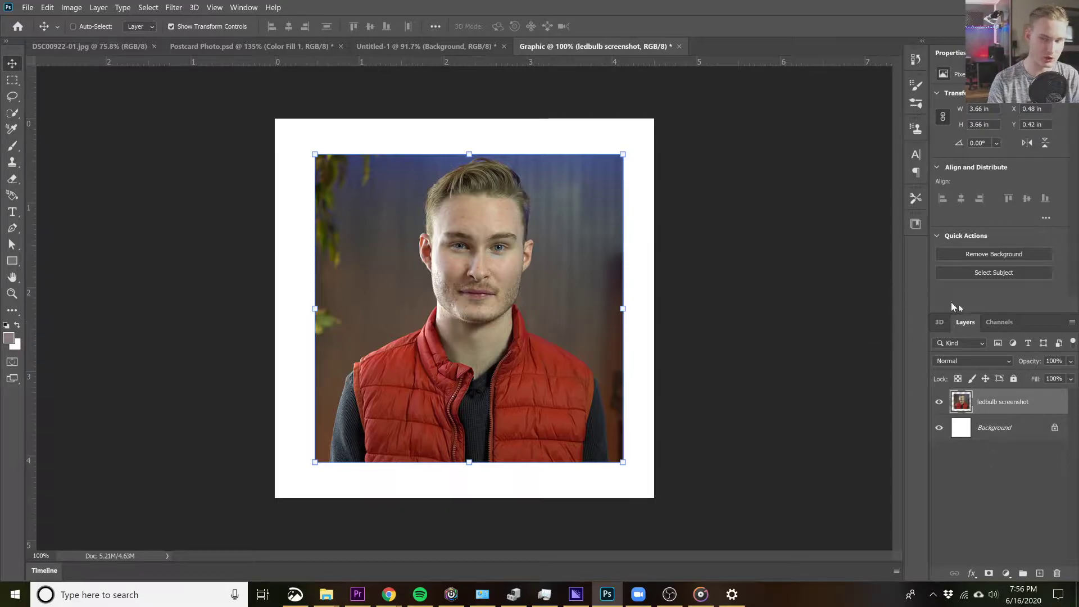
Step: Add a thin inside Stroke effect in grey #8f8f8f at 100% opacity to the ledbulb screenshot layer
click(1007, 574)
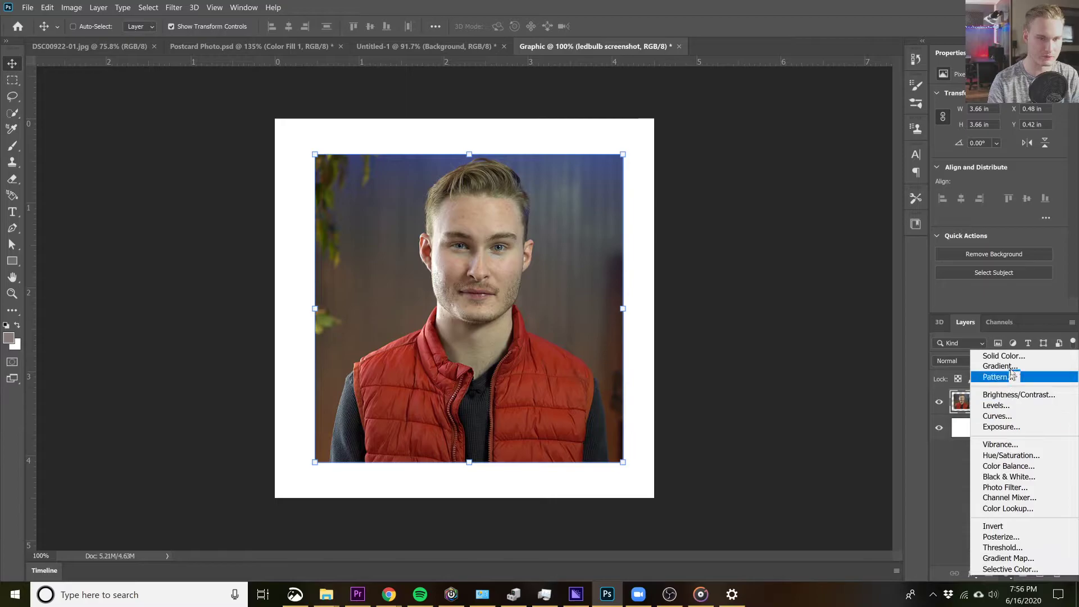
click(968, 533)
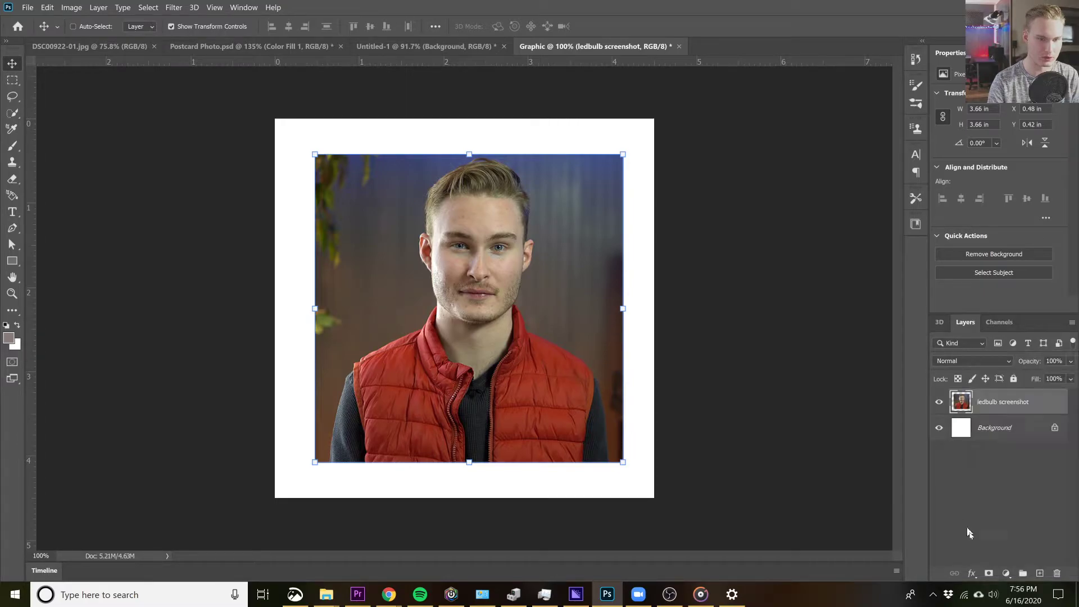
click(971, 574)
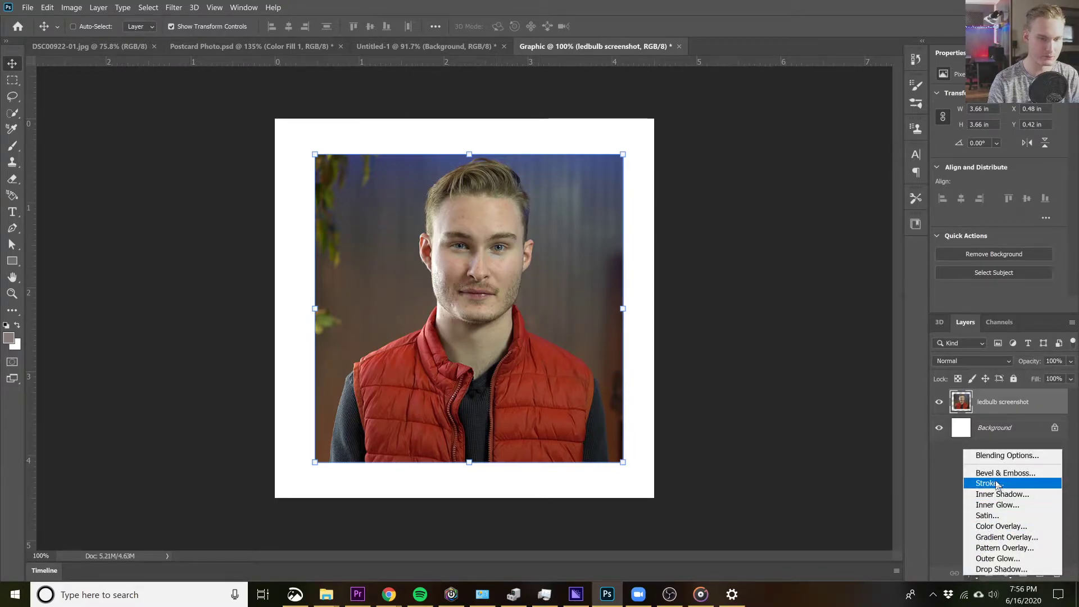
click(997, 484)
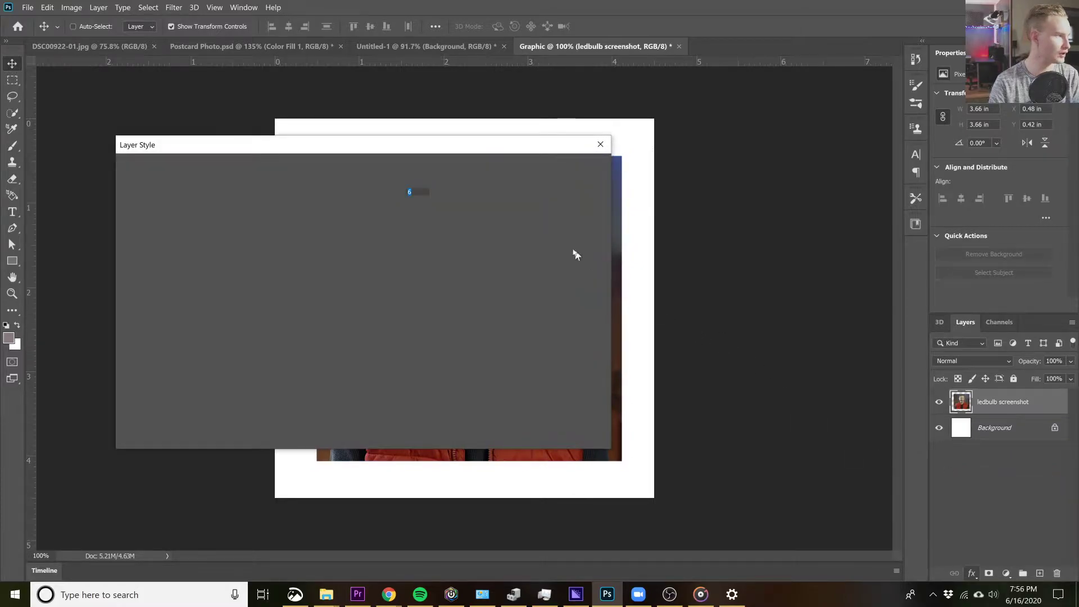
drag(496, 151, 957, 234)
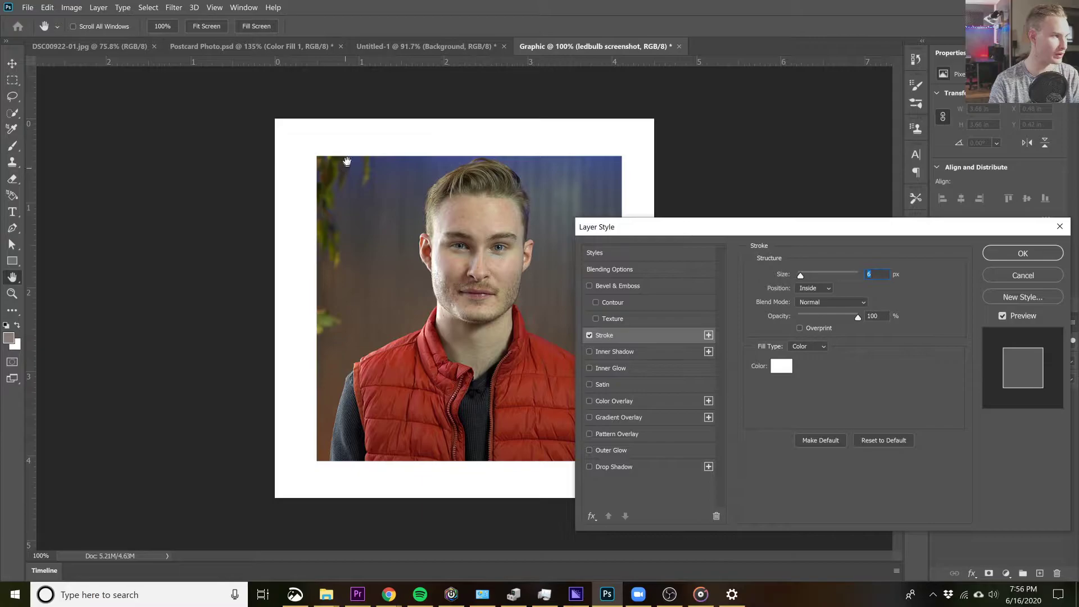
click(779, 366)
drag(202, 147, 140, 147)
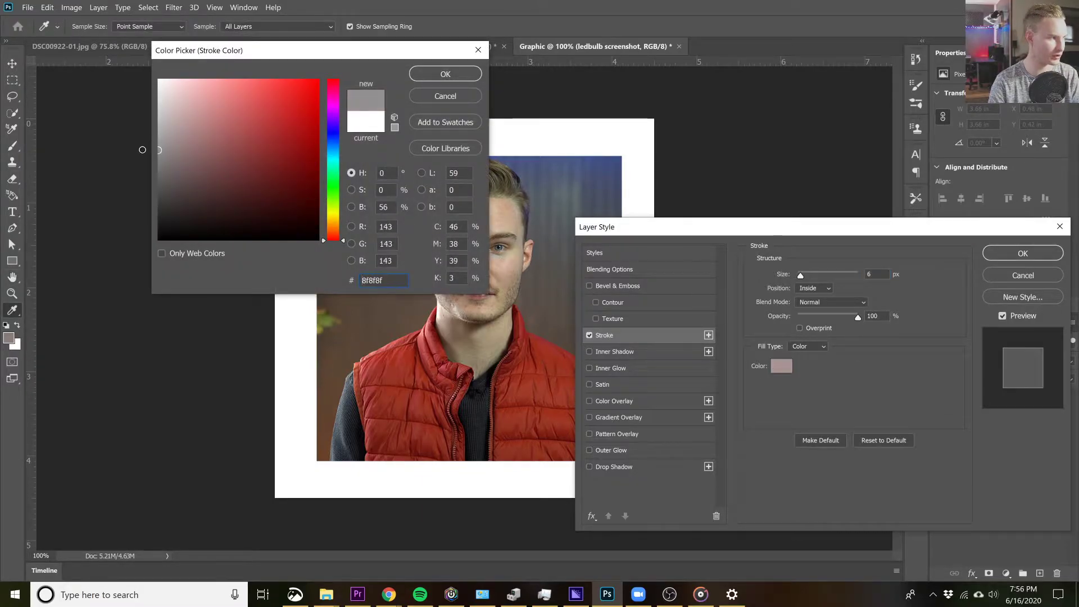
click(445, 74)
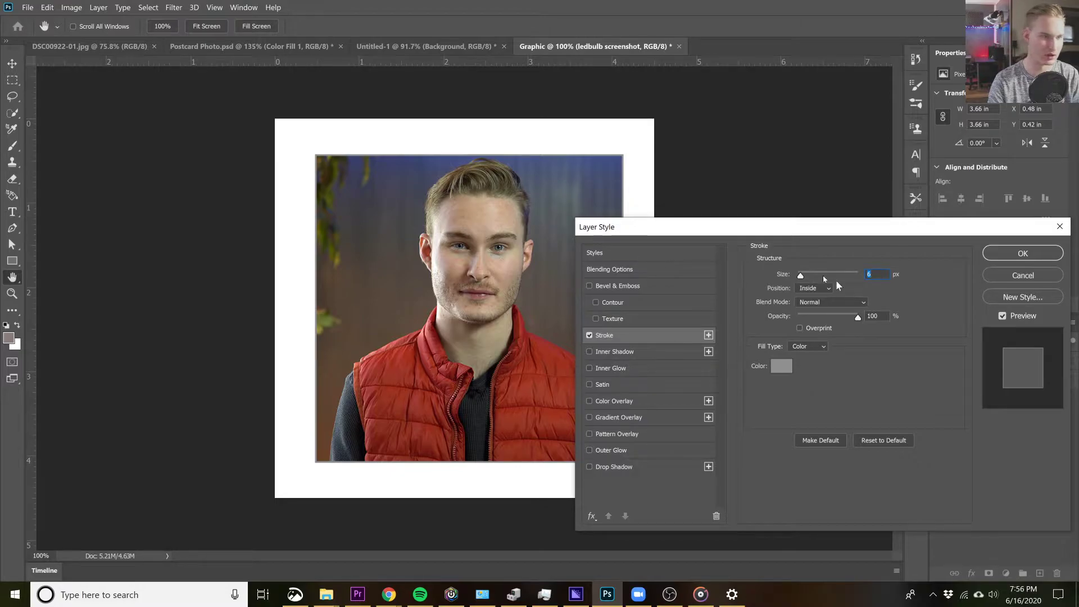
drag(801, 276, 803, 276)
click(1022, 254)
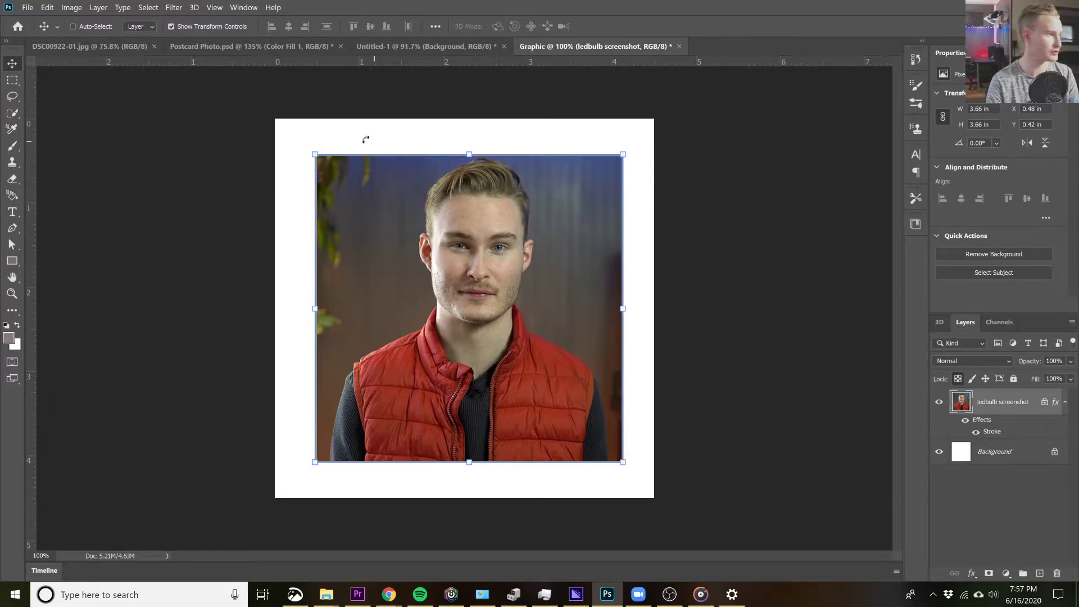
Step: Add a new empty layer and place it between the ledbulb screenshot layer and the Background
click(1007, 453)
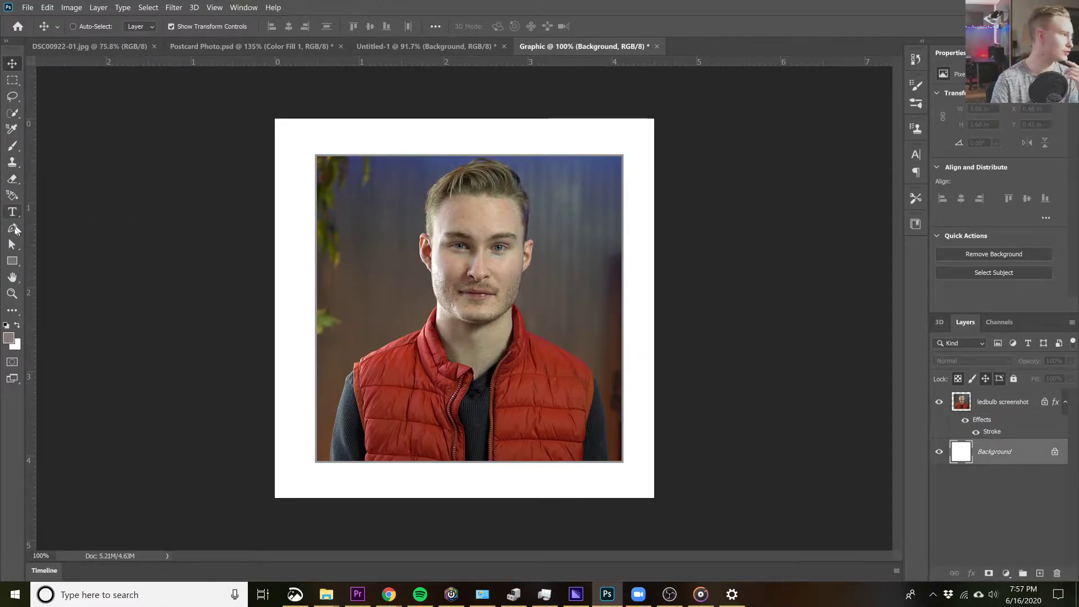
click(12, 231)
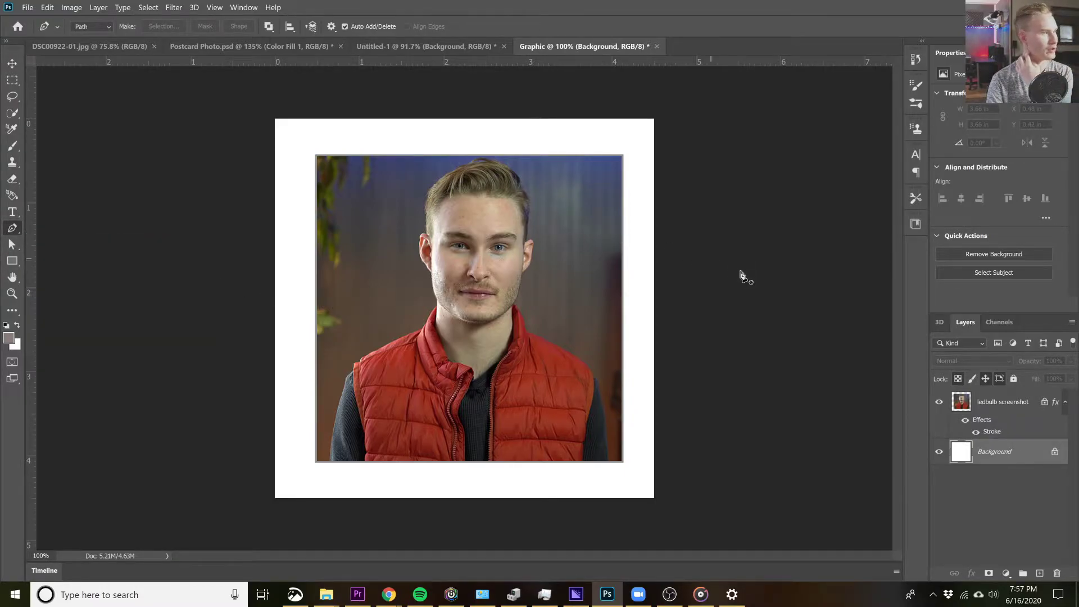
click(1007, 404)
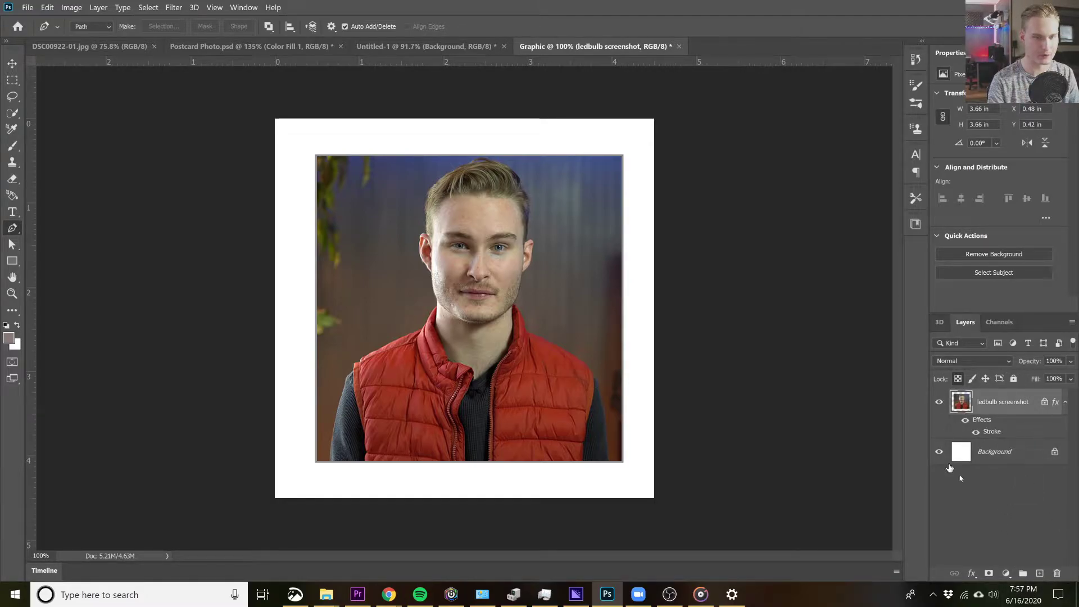
click(1040, 574)
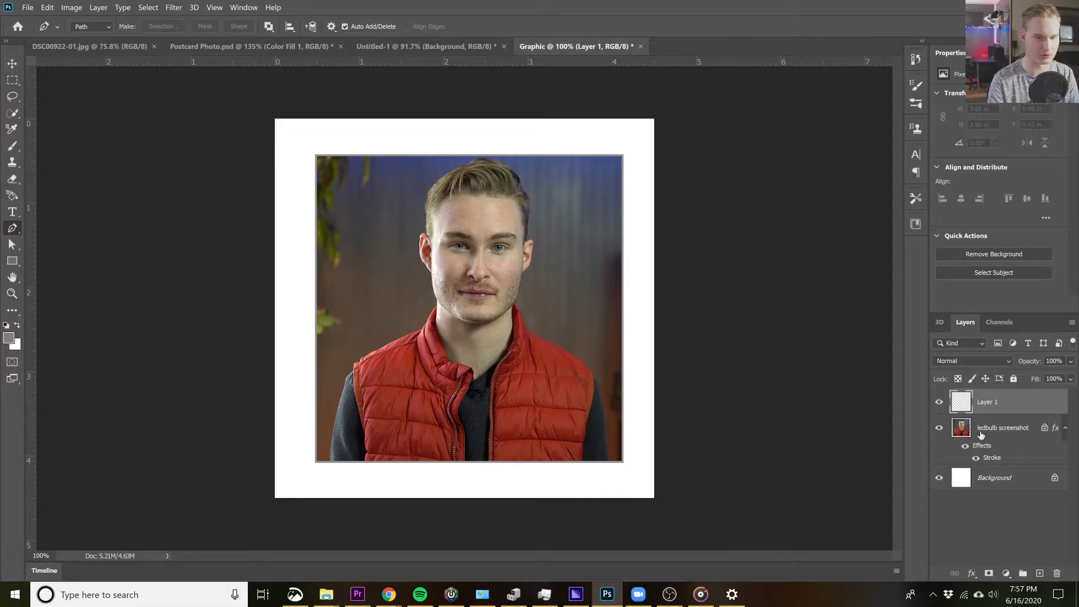
drag(992, 407, 991, 466)
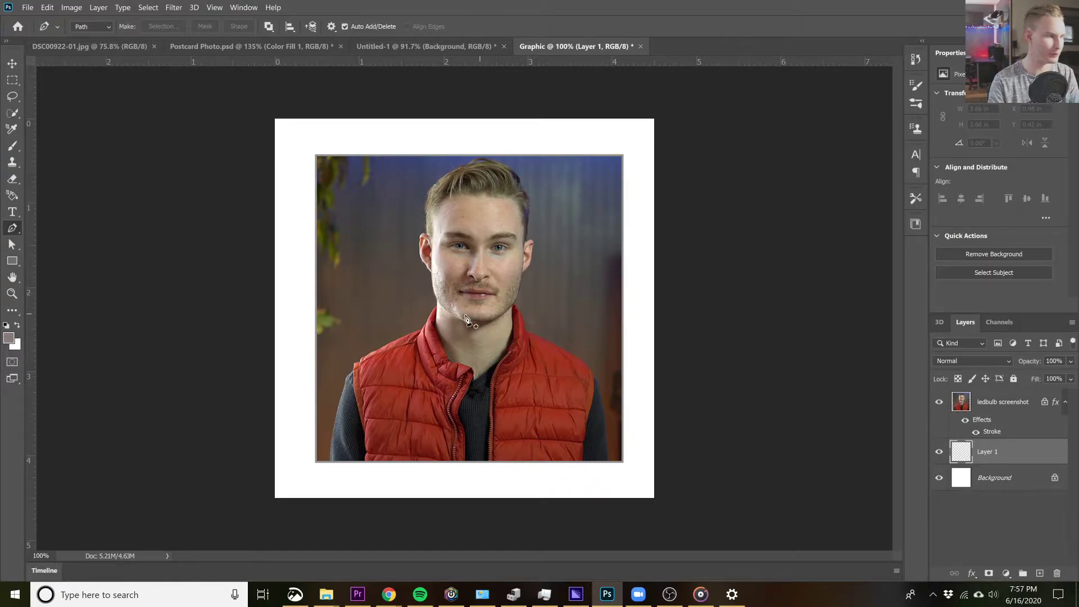
Step: Trace a closed path of about 3.66 by 3.65 in around the photo's four corners with the Pen tool and convert it to a shape
scroll(302, 147, up, 5)
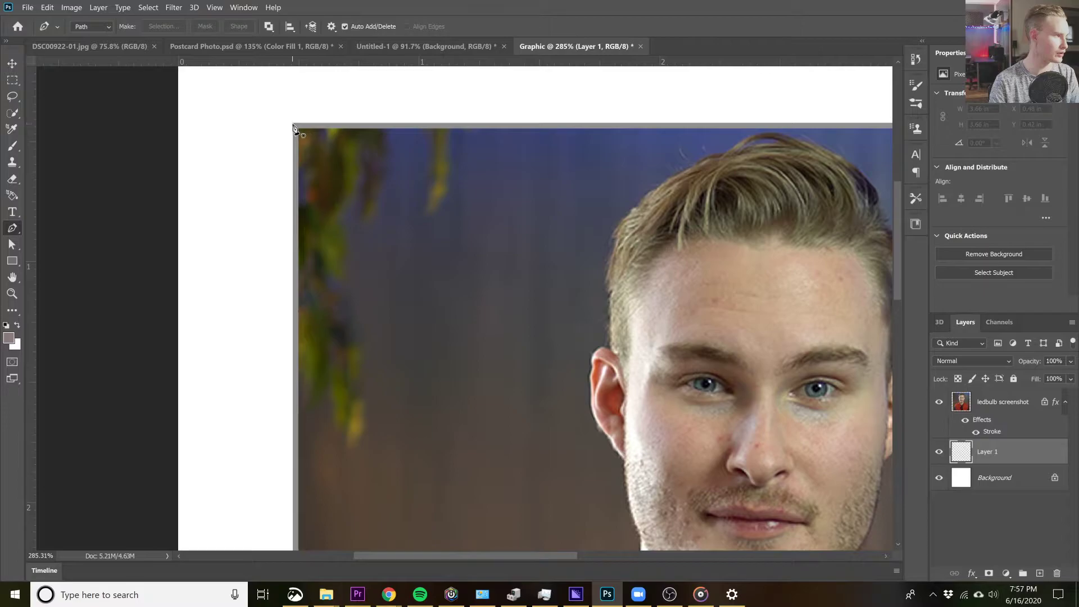
click(294, 125)
drag(589, 165, 191, 267)
drag(547, 249, 714, 124)
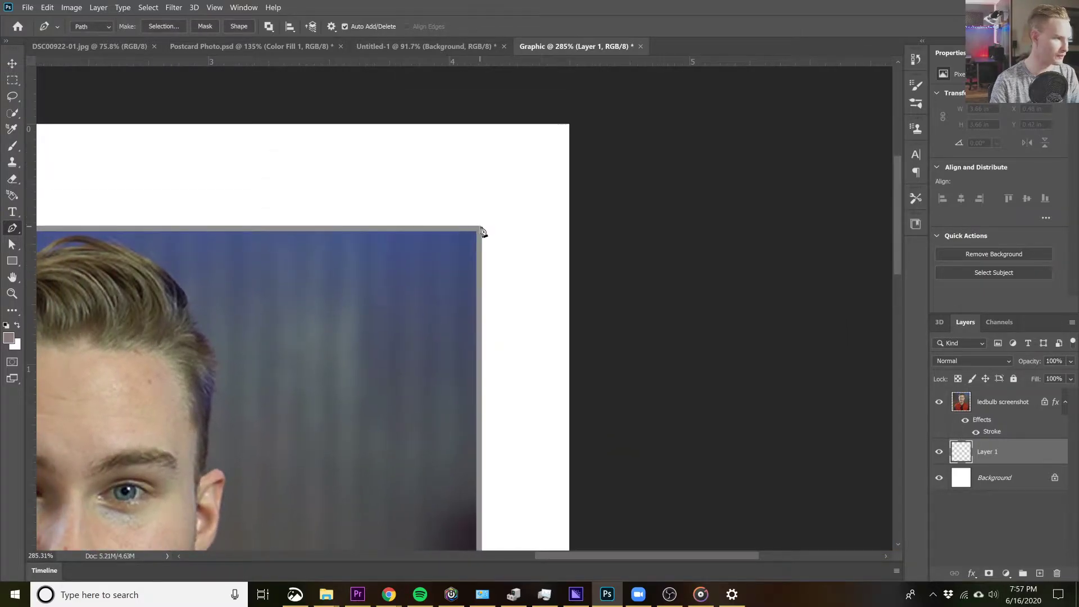
click(482, 228)
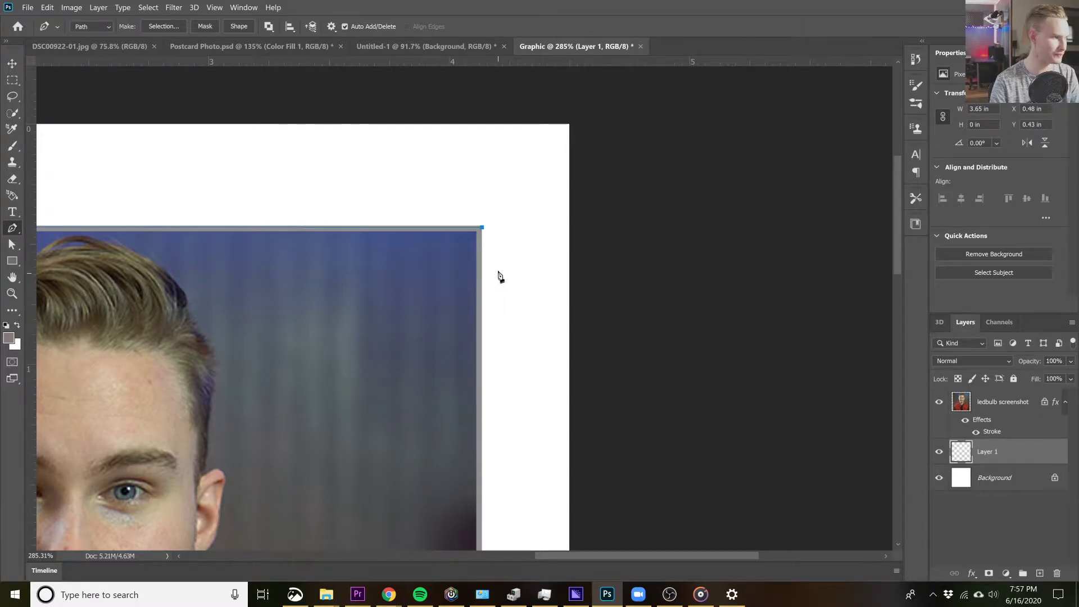
drag(510, 354, 547, 210)
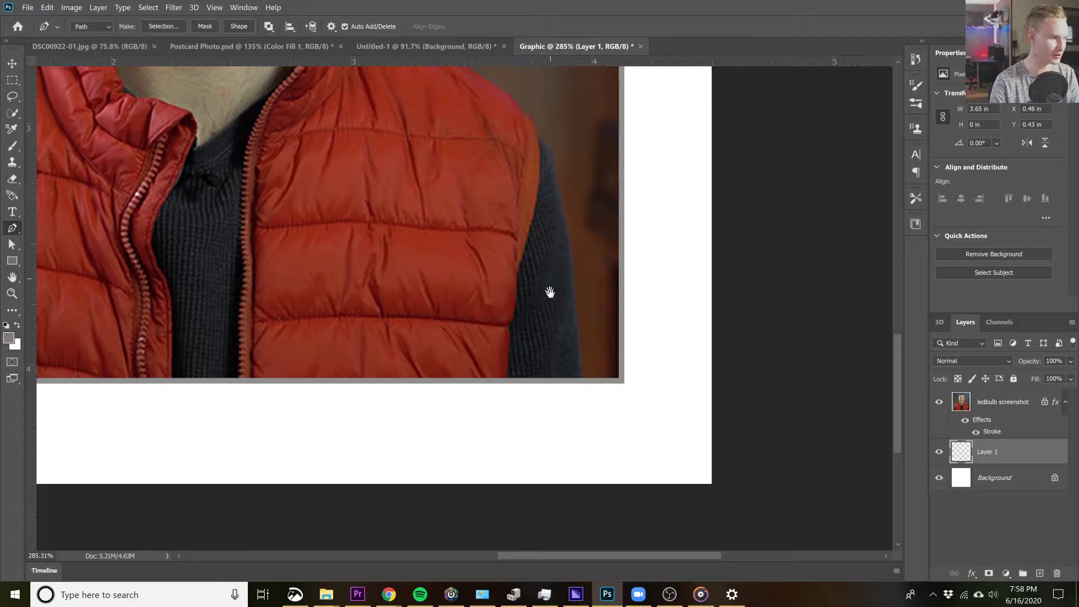
click(623, 384)
drag(398, 353, 568, 357)
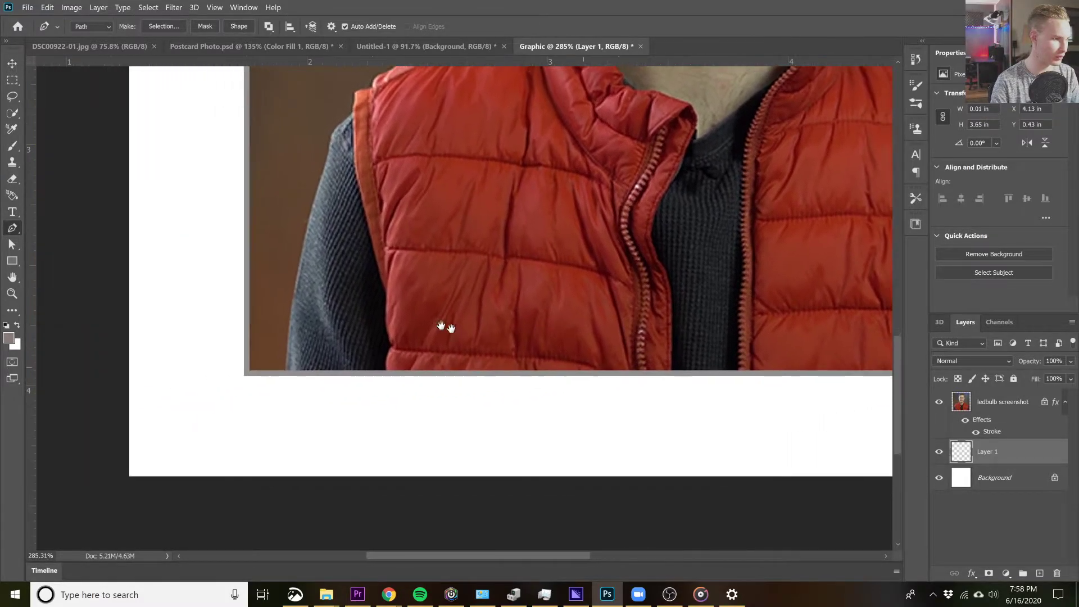
click(394, 363)
drag(405, 265, 439, 359)
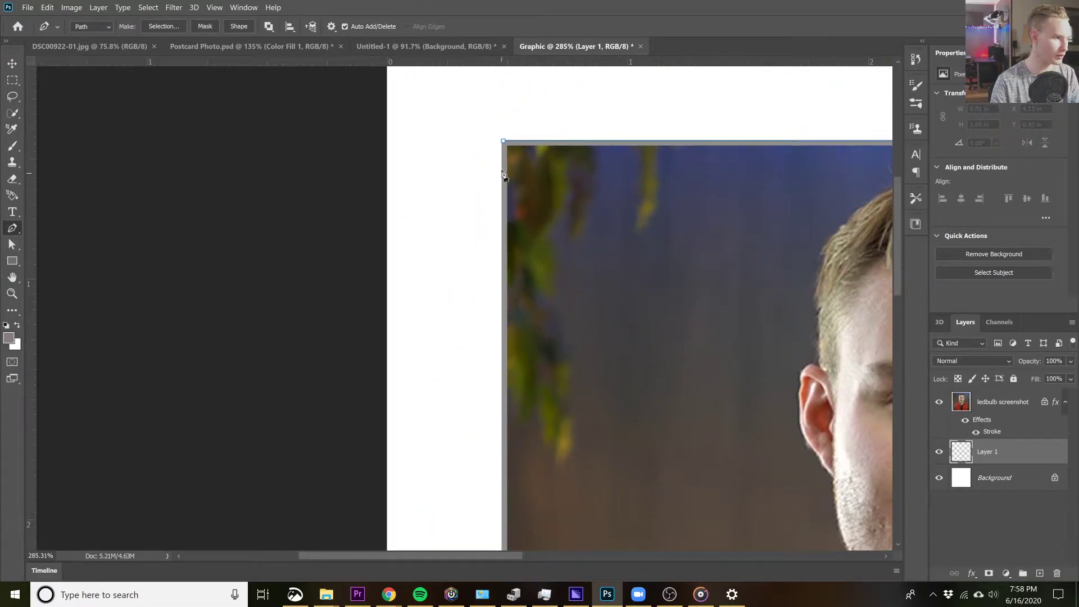
click(505, 144)
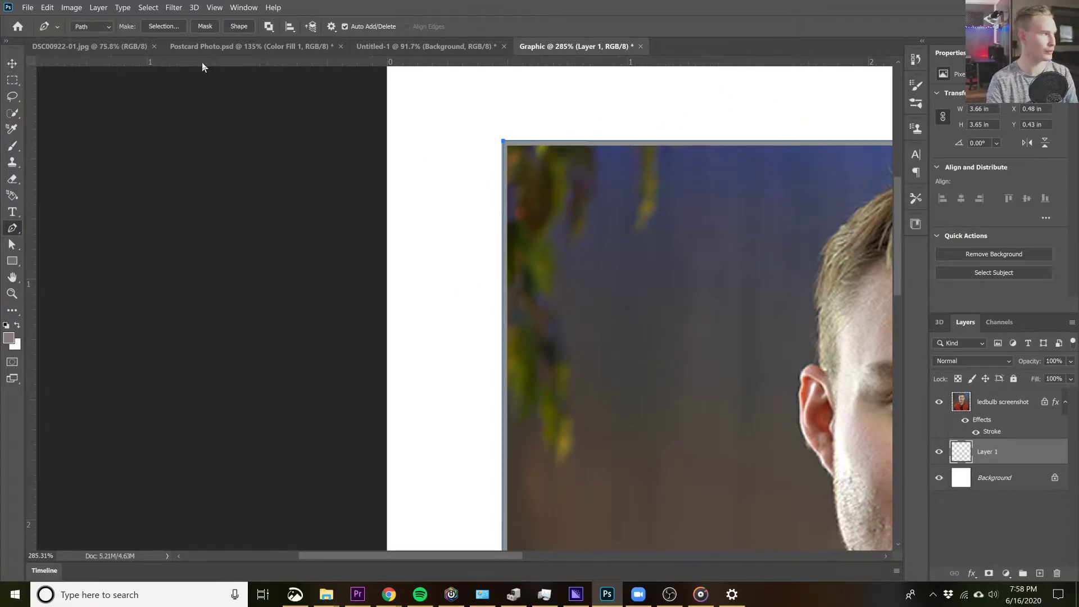
click(238, 26)
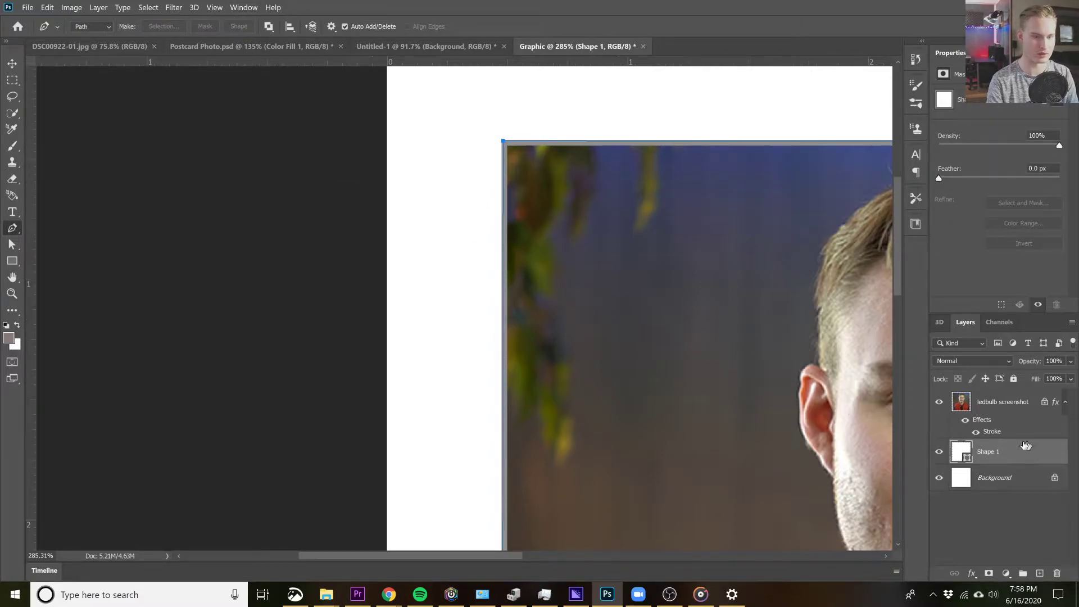
Step: Move the shape layer above the photo layer and set its fill color to black #000000
drag(1004, 458, 992, 393)
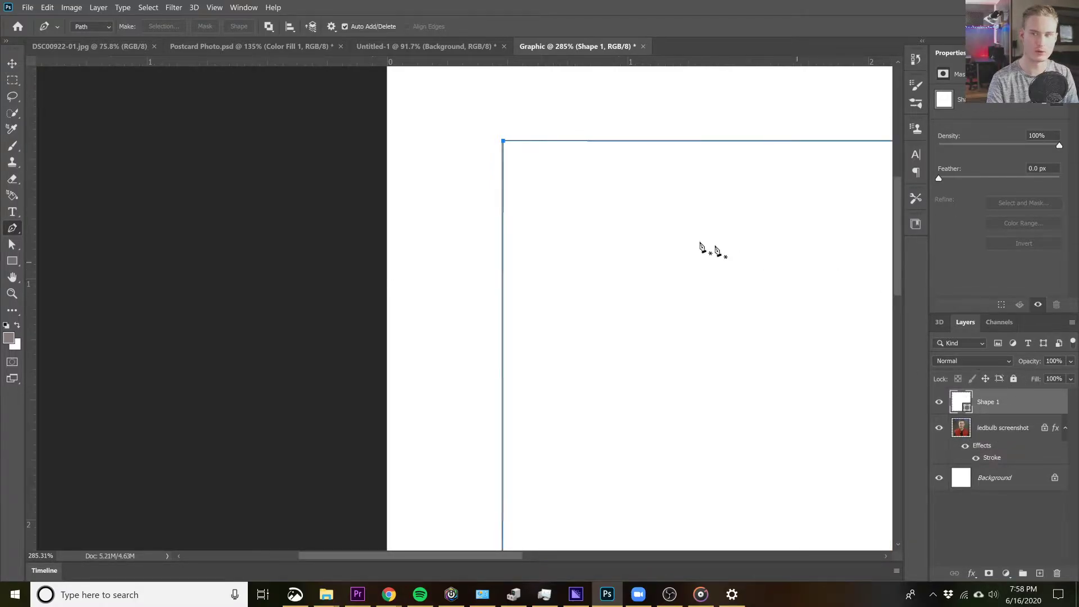
double_click(961, 406)
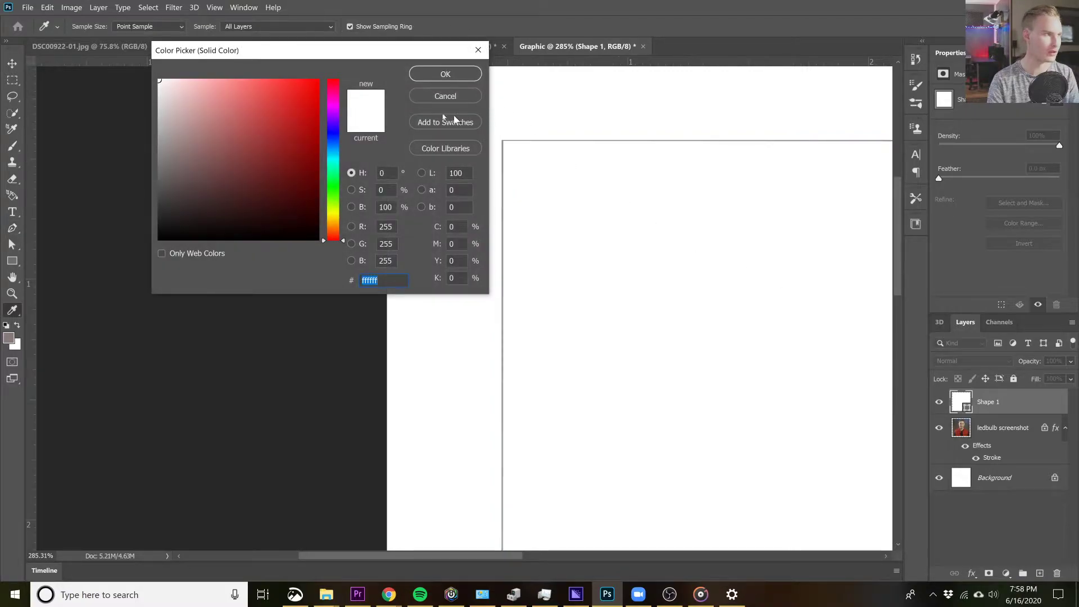
drag(394, 56, 352, 192)
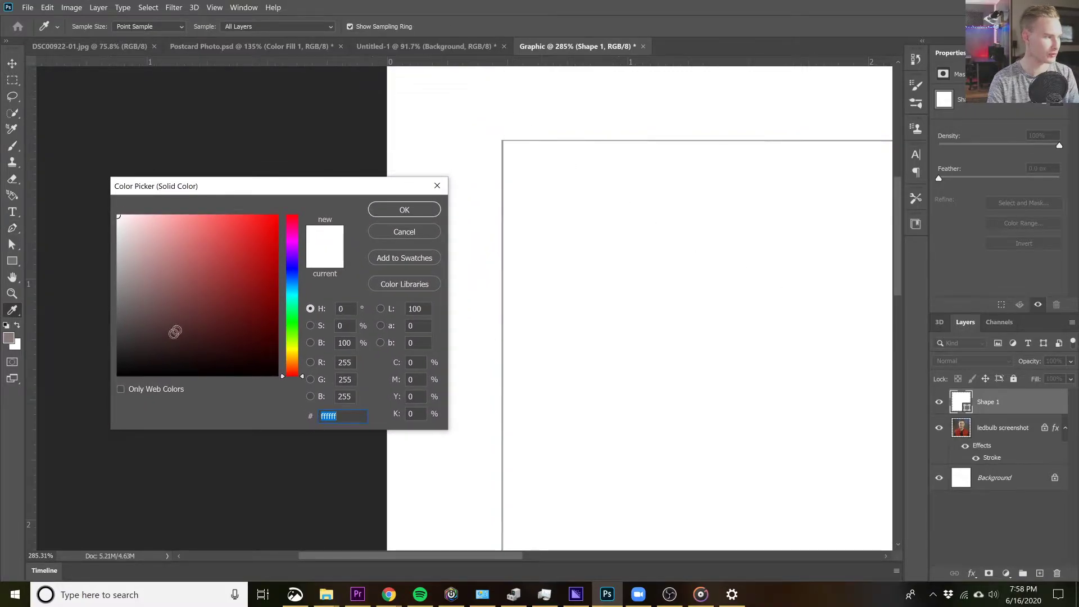
drag(120, 216, 119, 375)
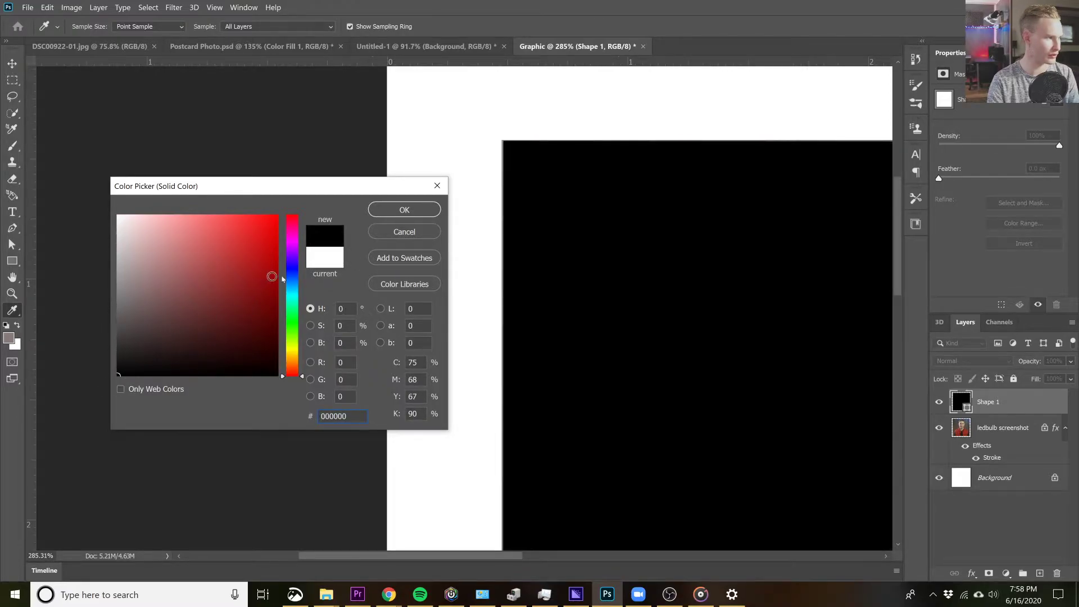
click(388, 213)
key(p)
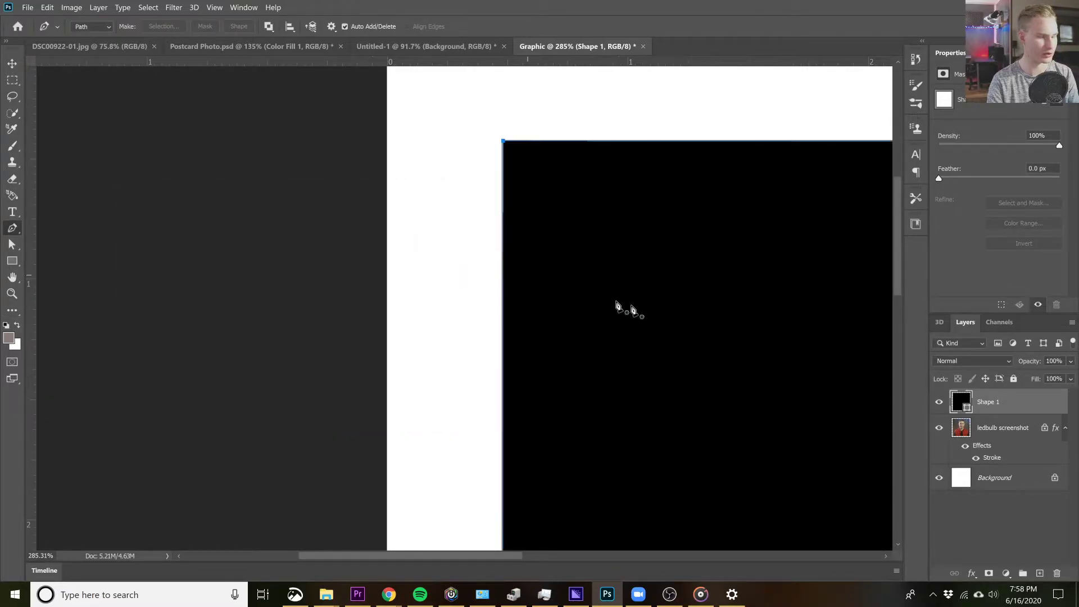
Step: Lower the opacity of the black shape layer to 43%
drag(511, 556, 600, 559)
scroll(668, 401, down, 5)
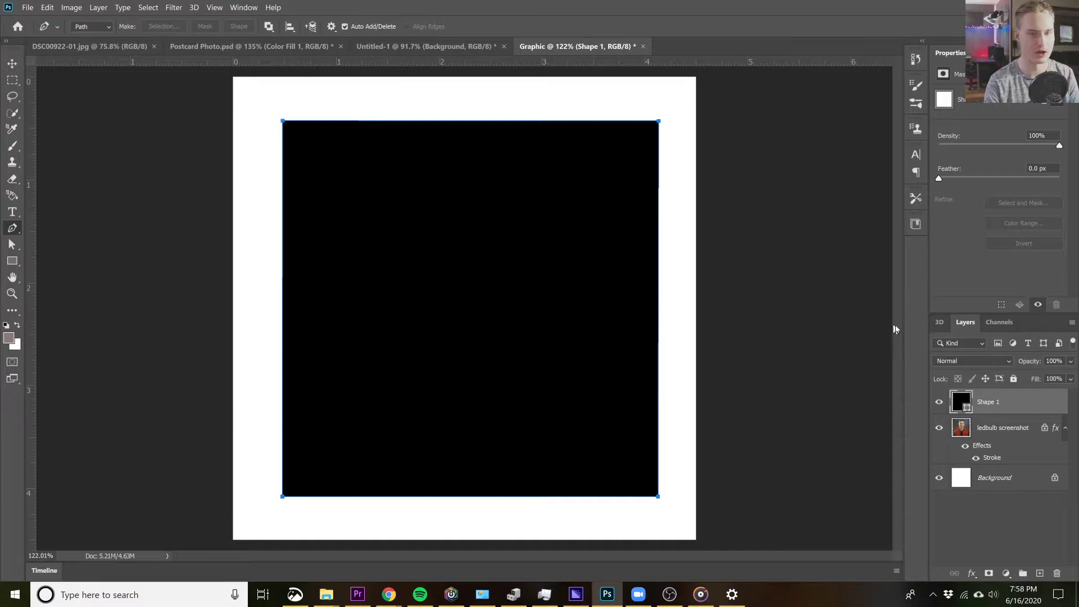
click(1071, 361)
drag(1070, 378, 1037, 376)
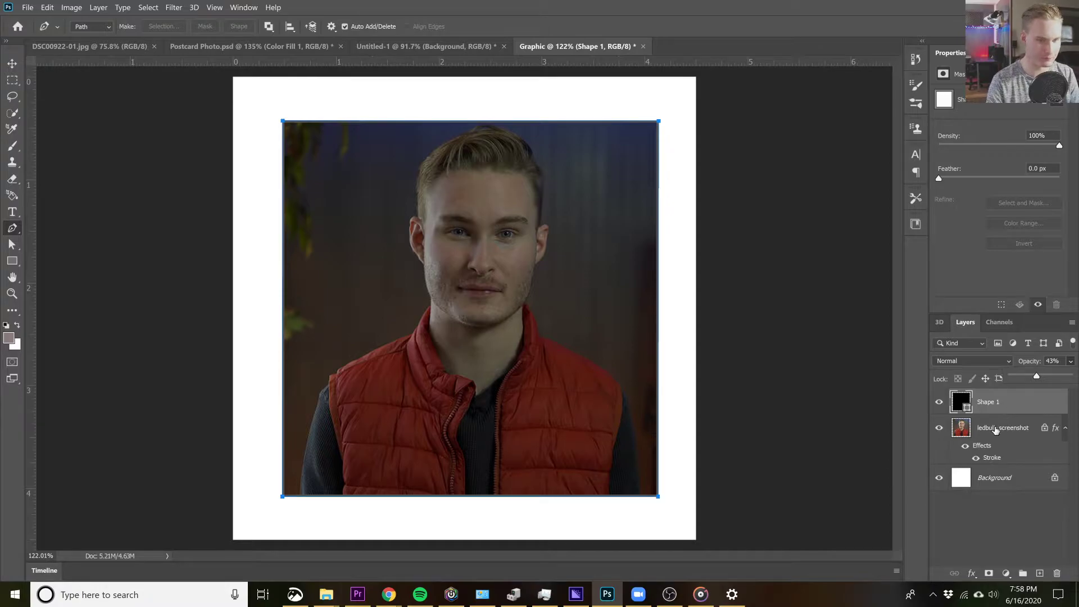
Step: Move the black shape layer beneath the photo and pull its lower-right and upper-left corner points slightly outward to form a shadow
key(a)
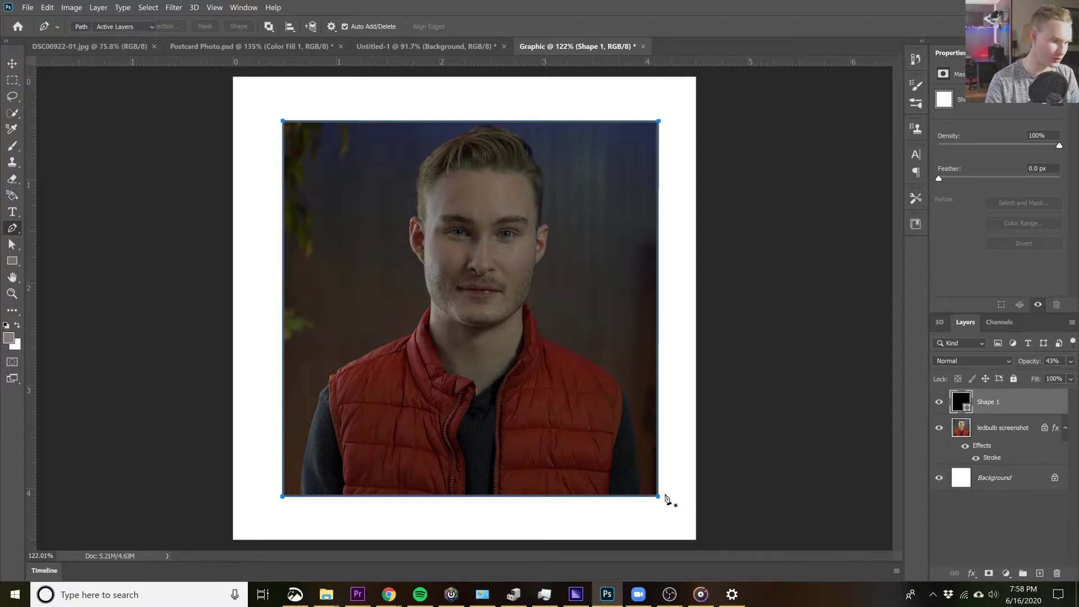
drag(999, 400, 994, 463)
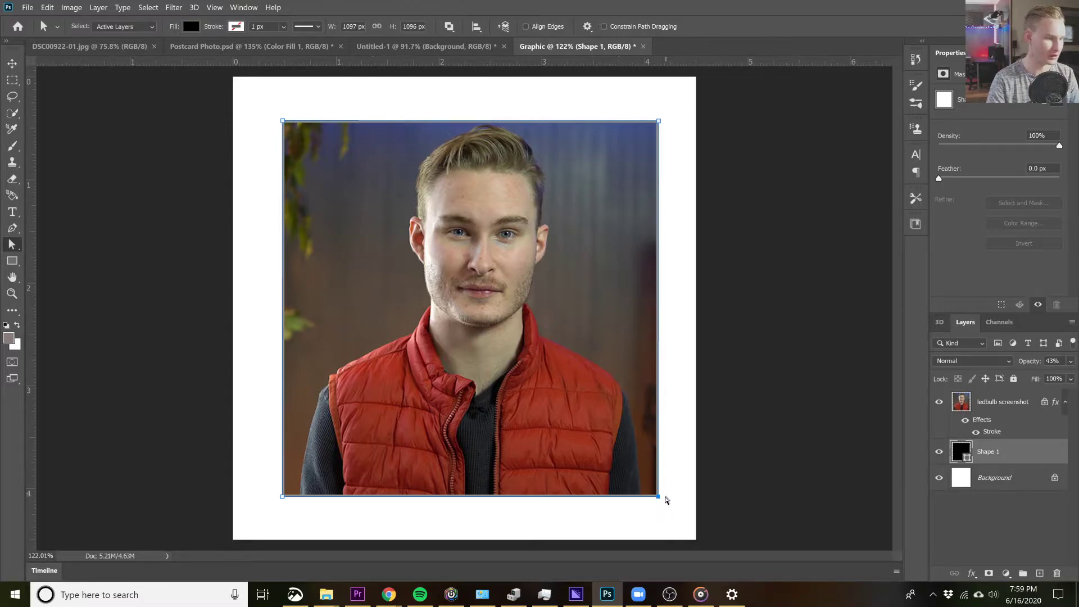
drag(658, 497, 668, 505)
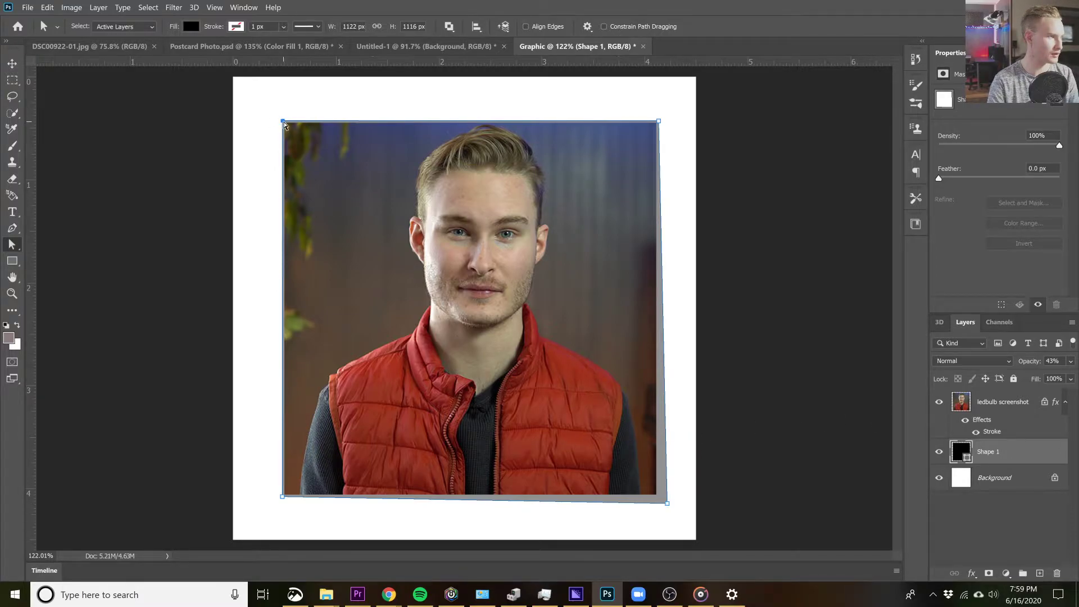
drag(284, 123, 280, 119)
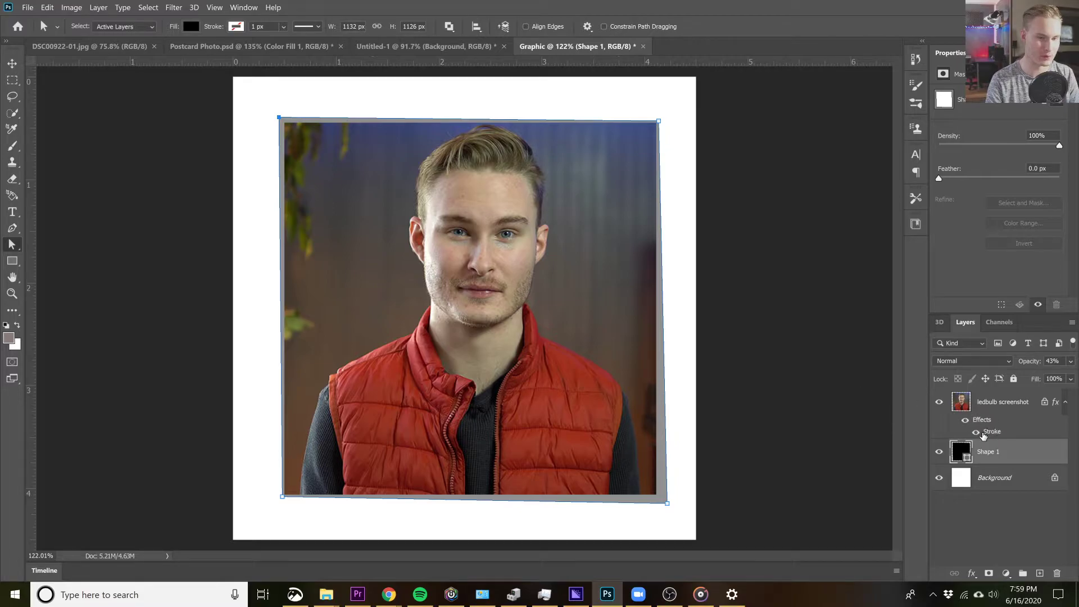
Step: Change the color of the ledbulb screenshot layer's Stroke effect to white #ffffff
click(987, 437)
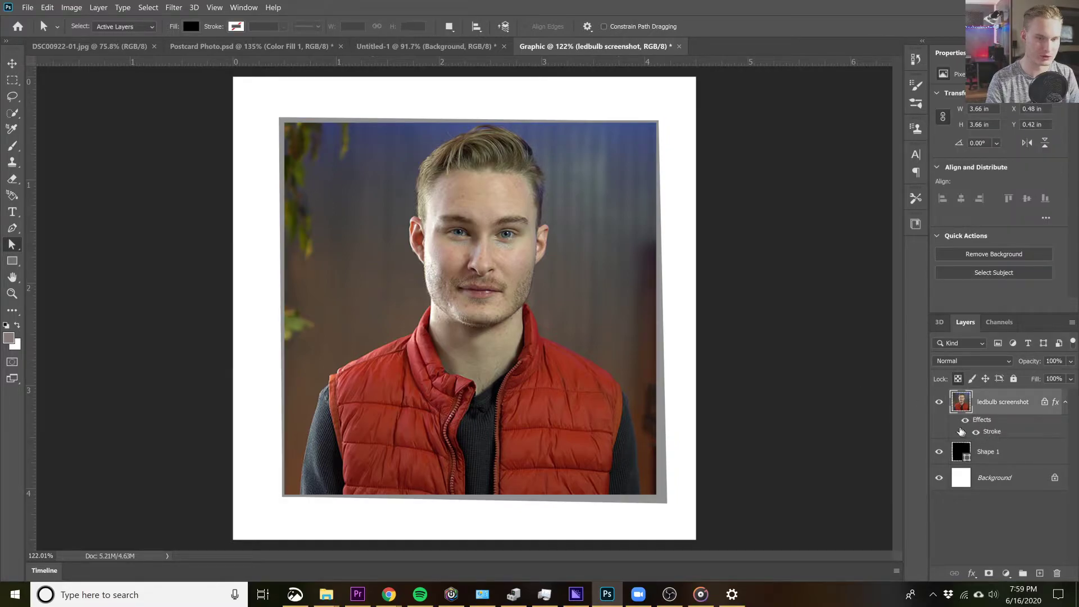
double_click(989, 432)
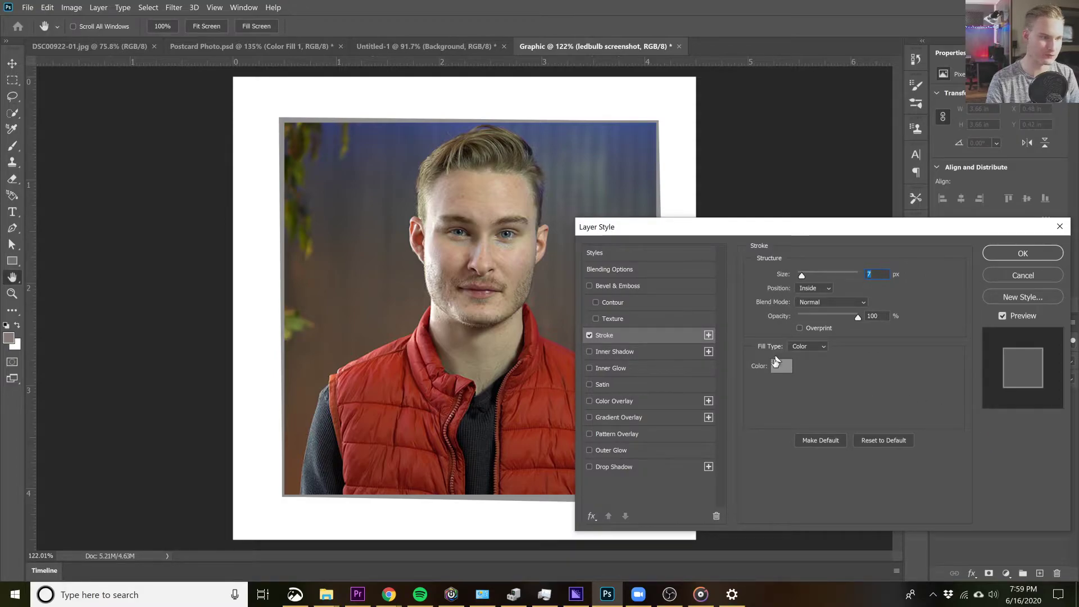
click(781, 367)
drag(171, 215, 89, 200)
click(405, 209)
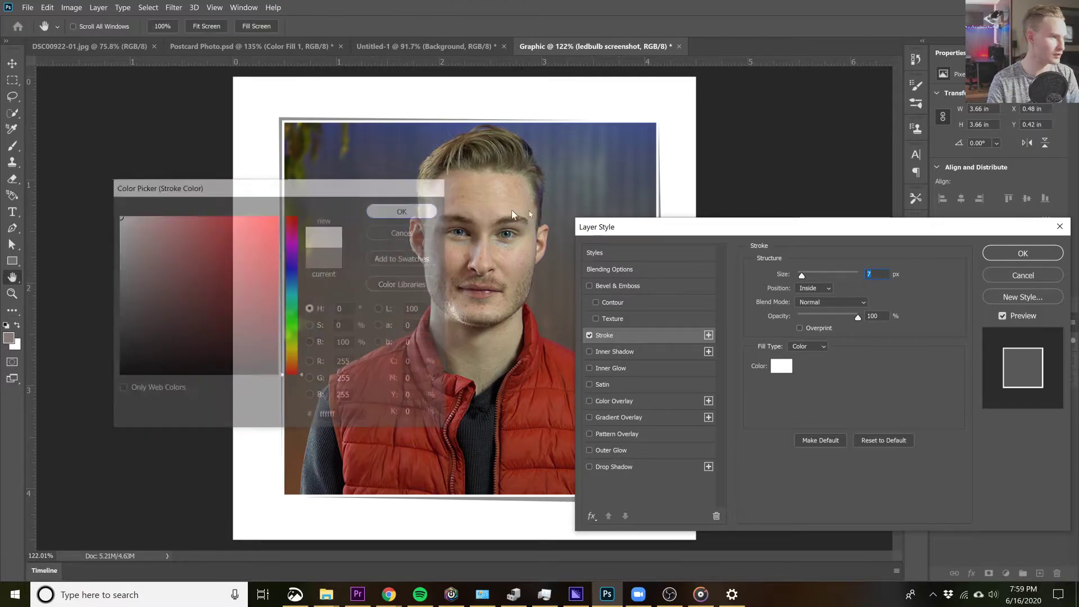
click(990, 256)
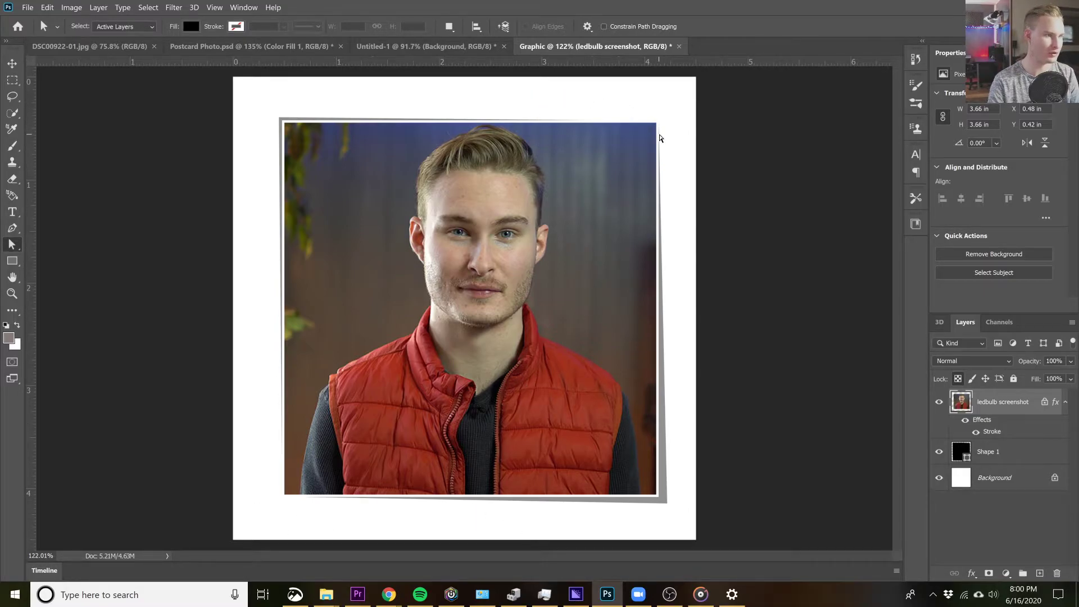
Step: Shift the upper-right corner point of the shadow shape slightly upward so its edges extend toward the photo's corner
scroll(648, 102, up, 5)
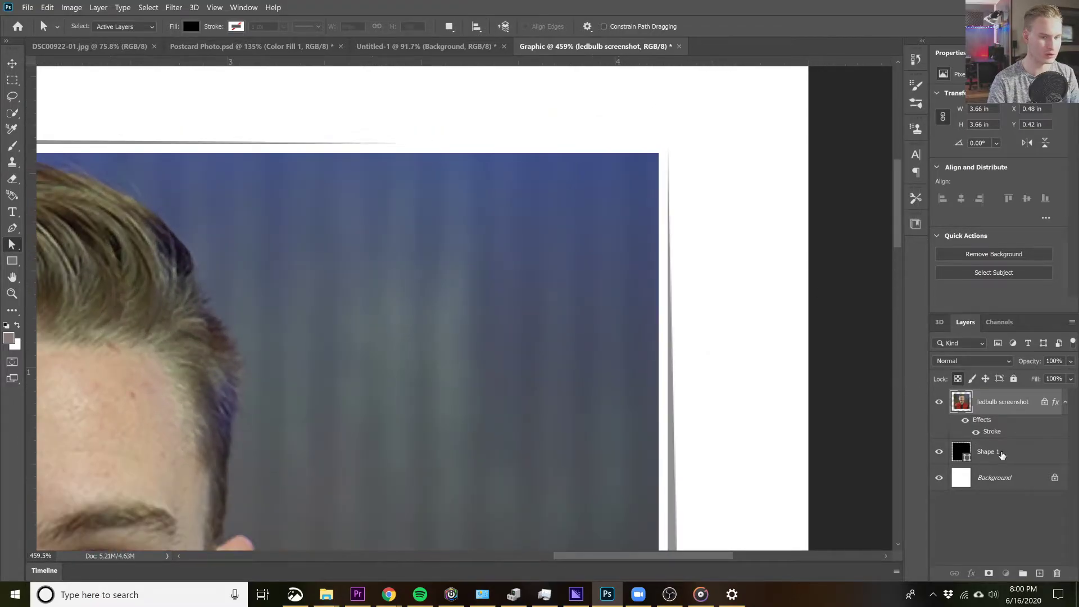
click(1002, 454)
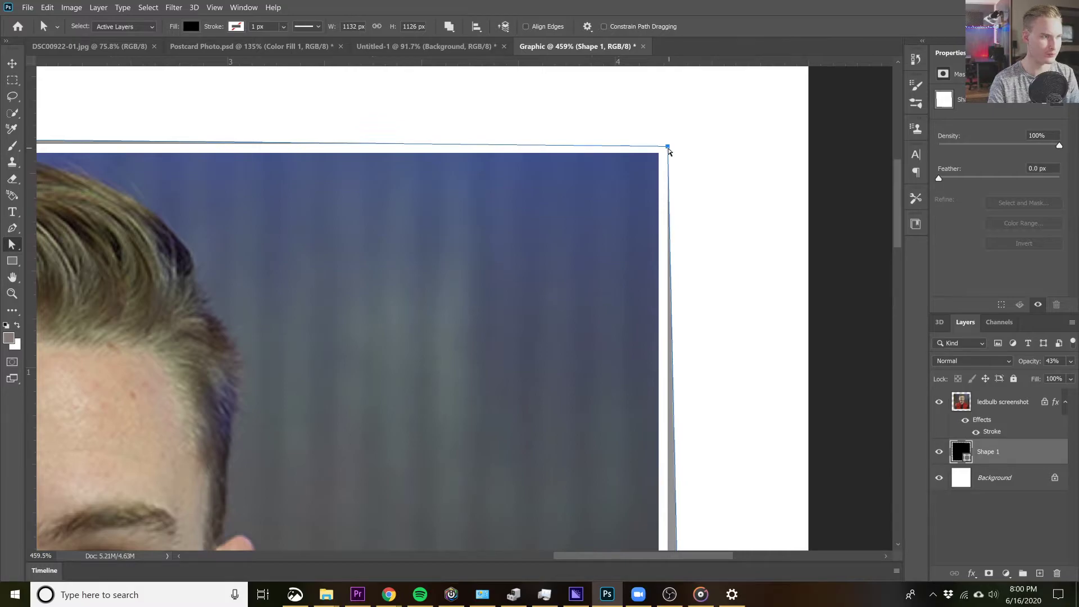
drag(669, 149, 672, 146)
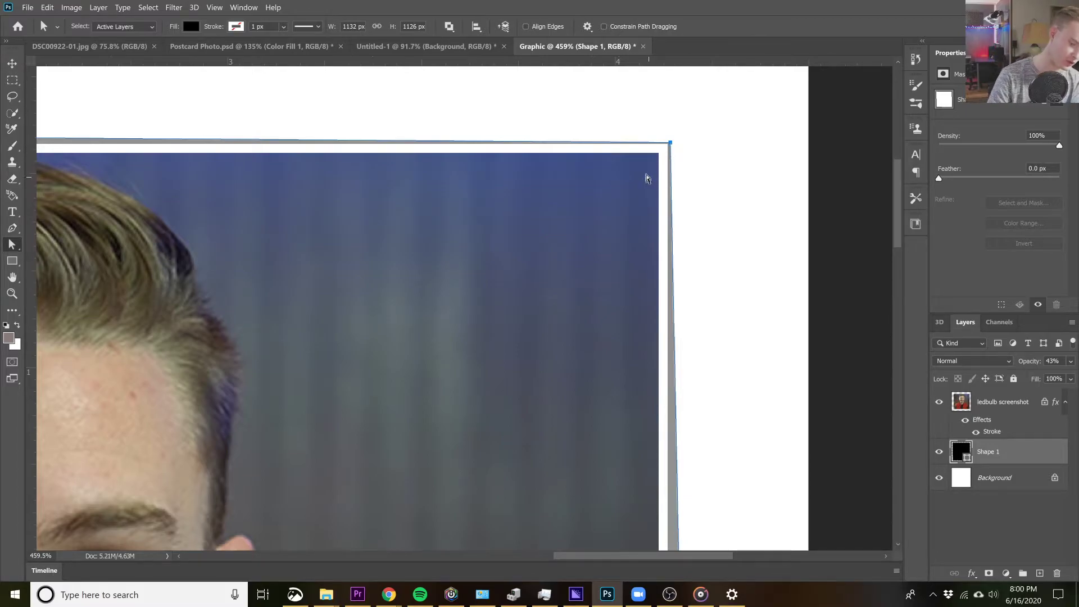
key(Left)
key(Left)
key(Left)
key(Left)
key(Left)
key(Down)
key(Down)
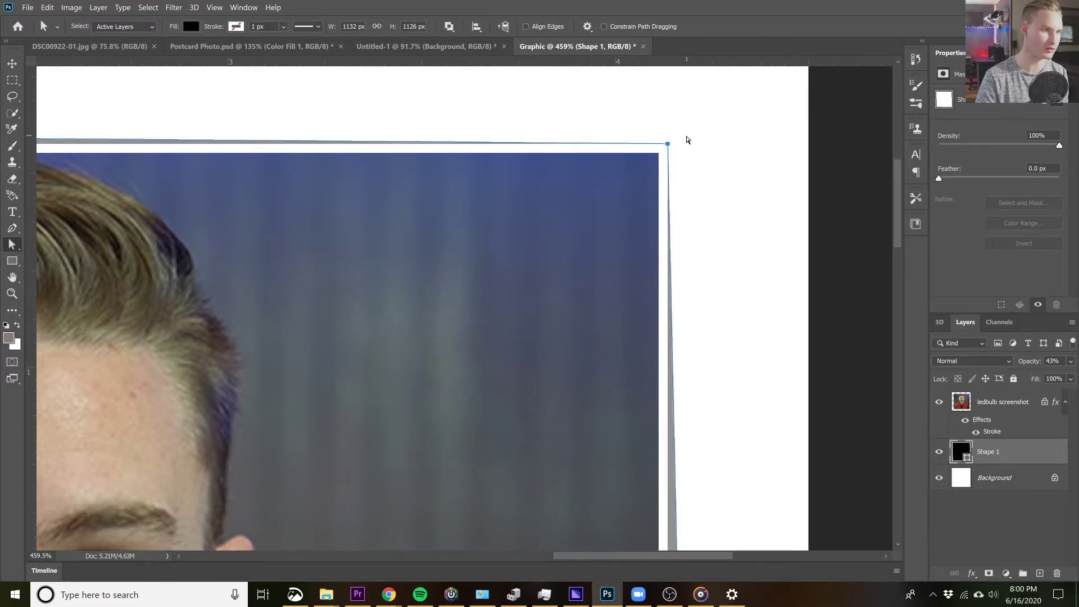
click(881, 305)
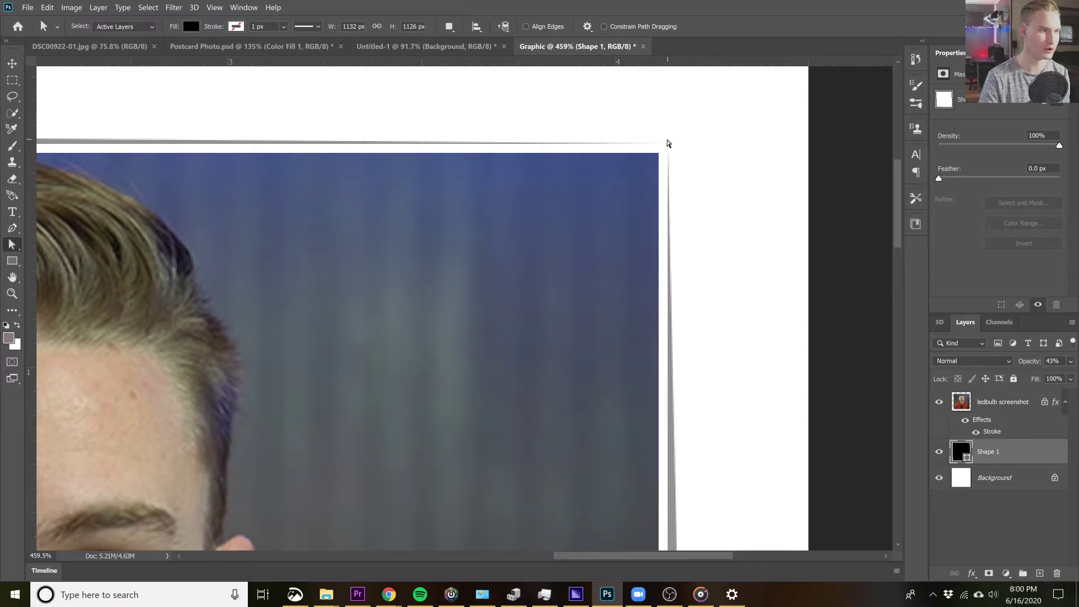
Step: Nudge the lower-left corner point of the Shape 1 shadow slightly outward so its edges taper toward the photo's corner
scroll(550, 285, down, 6)
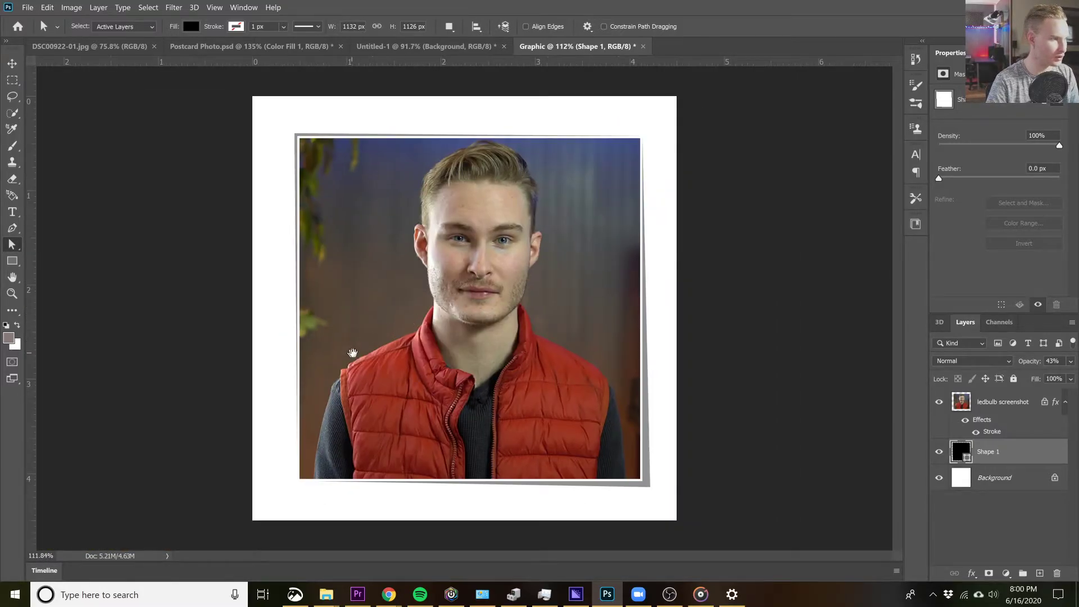
scroll(278, 523, up, 2)
scroll(303, 534, up, 5)
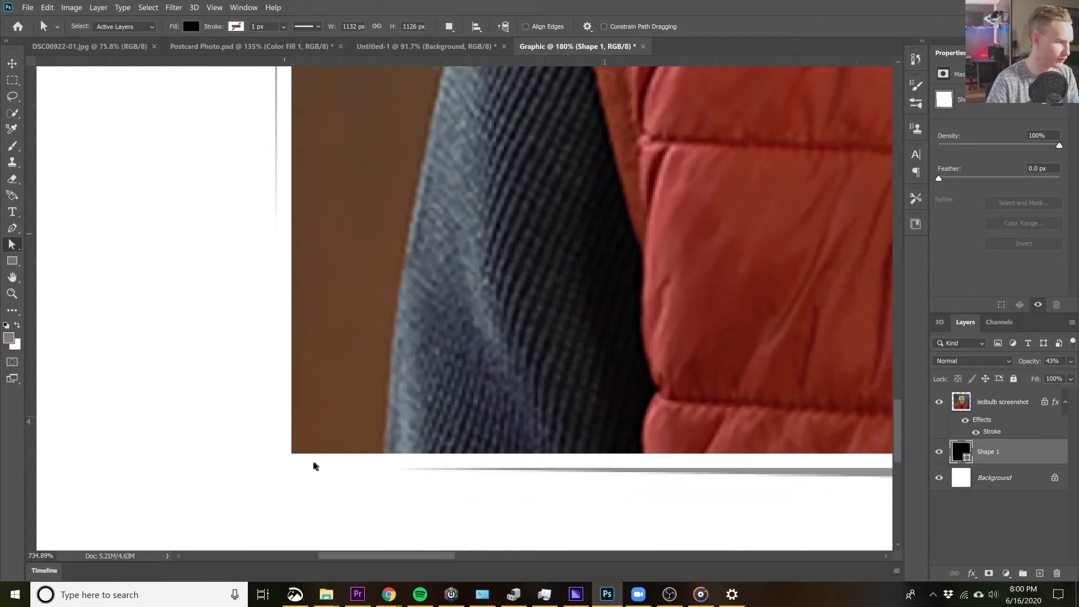
click(337, 470)
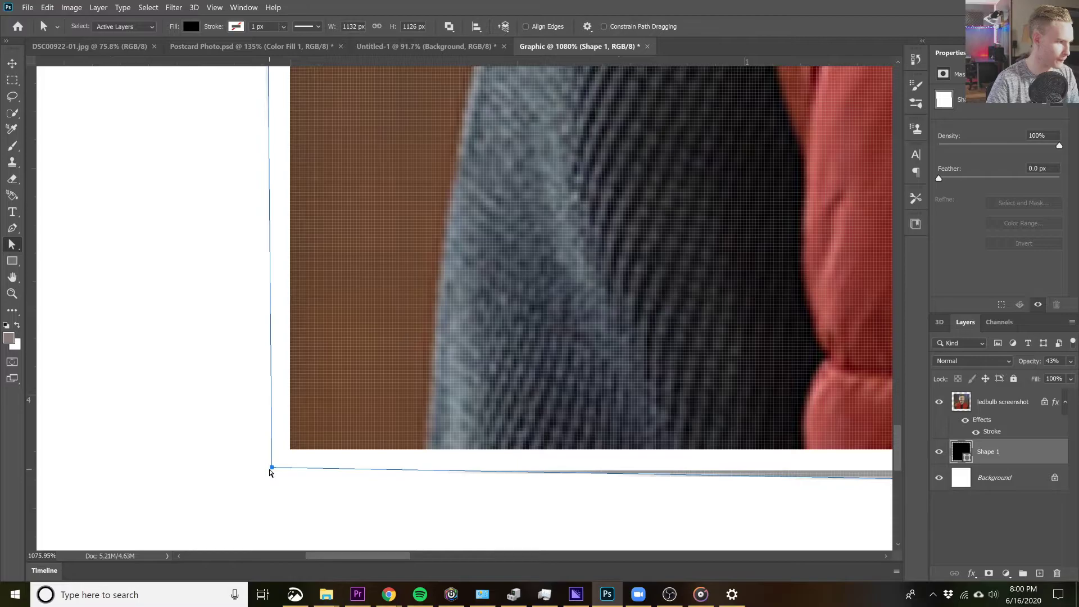
key(Down)
key(Down)
key(Down)
key(Up)
key(Up)
key(Left)
key(Left)
key(Down)
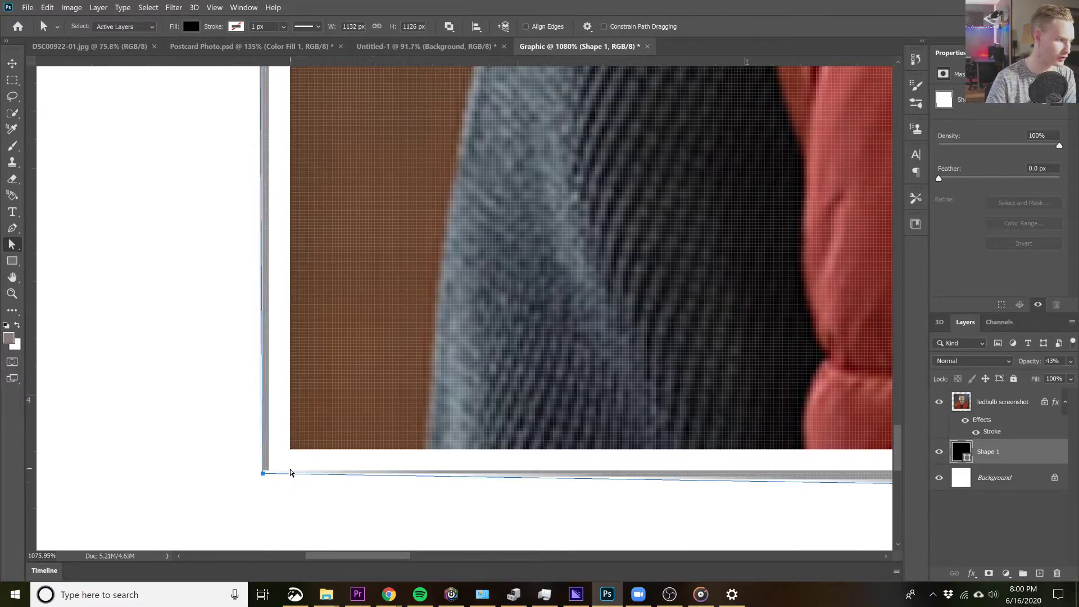
drag(263, 478, 268, 471)
click(285, 483)
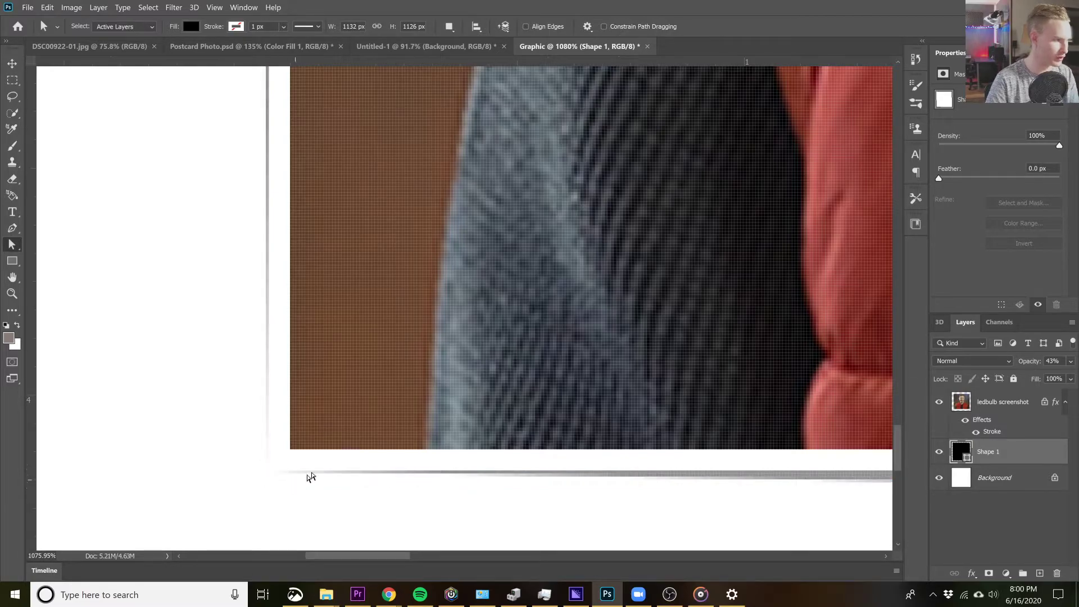
Step: Lower the opacity of the Shape 1 shadow layer to 26% and deselect all layers
scroll(674, 277, down, 5)
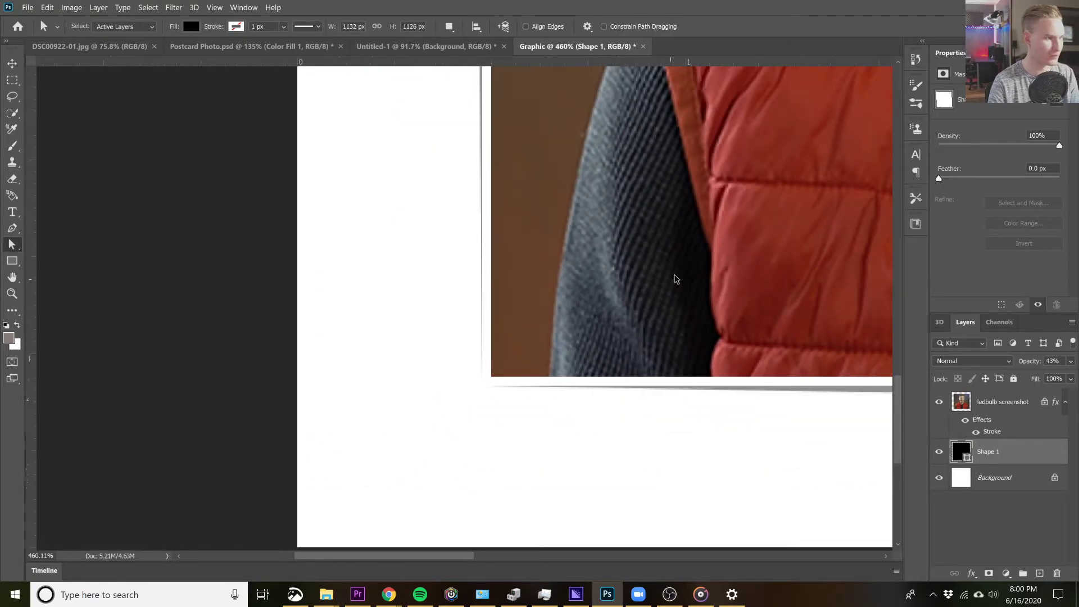
scroll(711, 258, down, 2)
drag(764, 185, 540, 329)
scroll(666, 308, down, 3)
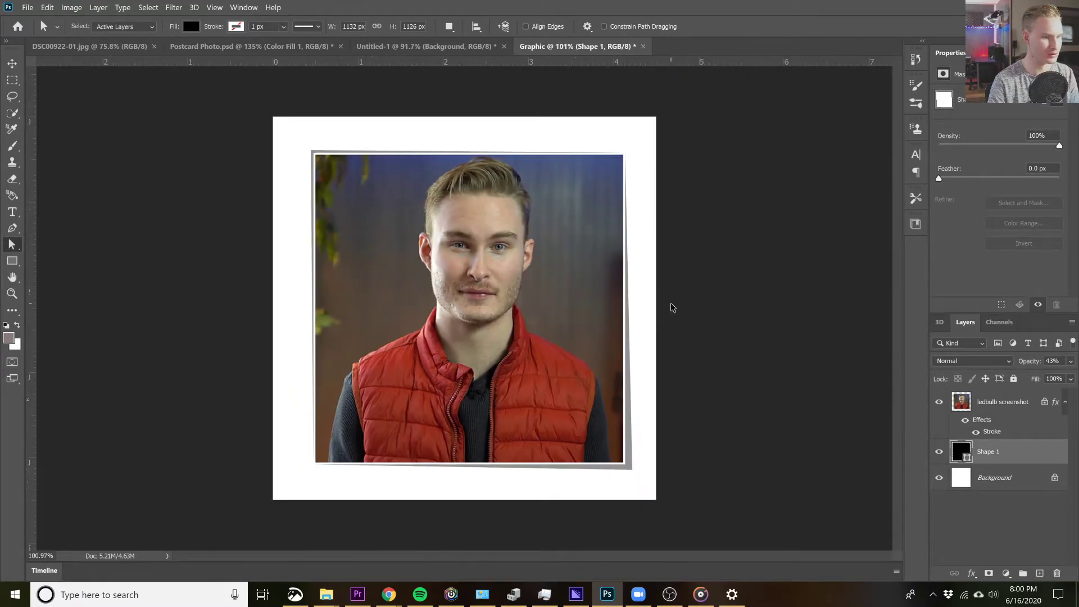
scroll(535, 253, up, 1)
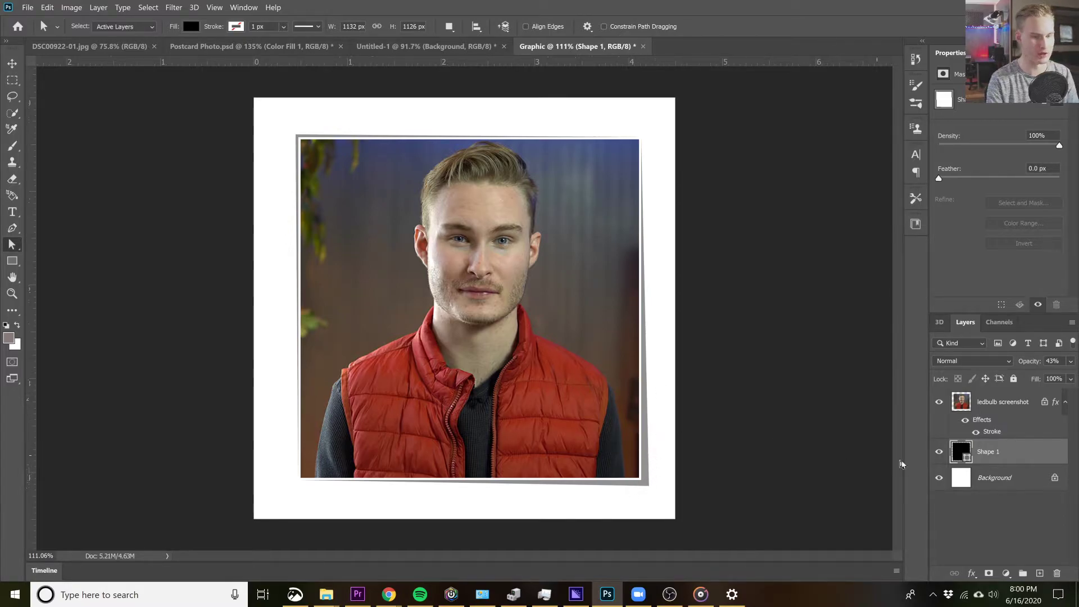
click(1004, 401)
click(1000, 460)
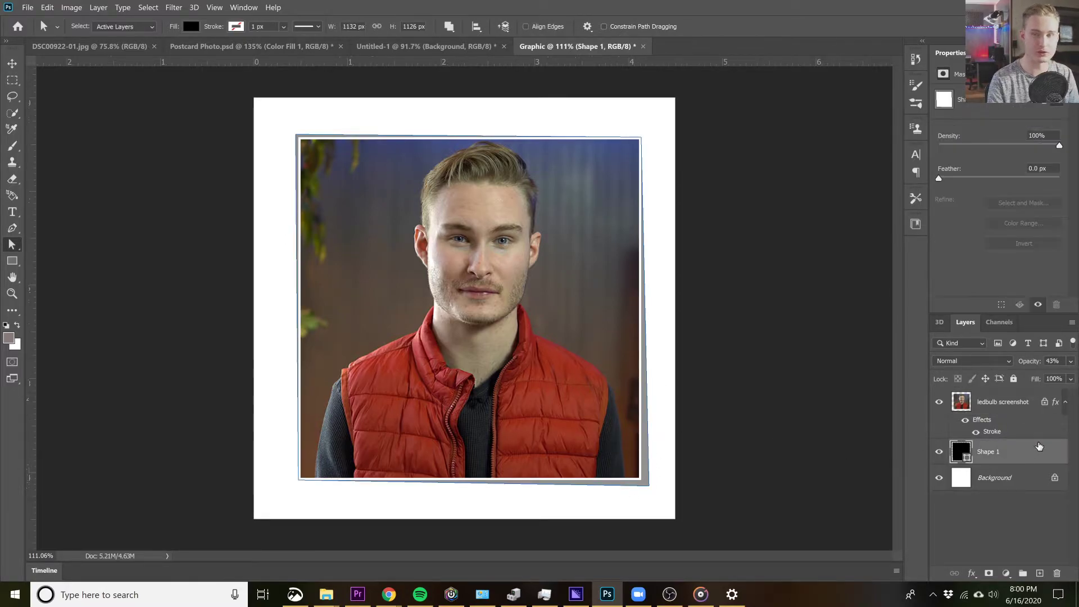
click(1071, 362)
mouse_move(1036, 375)
mouse_down()
mouse_move(1051, 375)
mouse_move(1026, 378)
mouse_up()
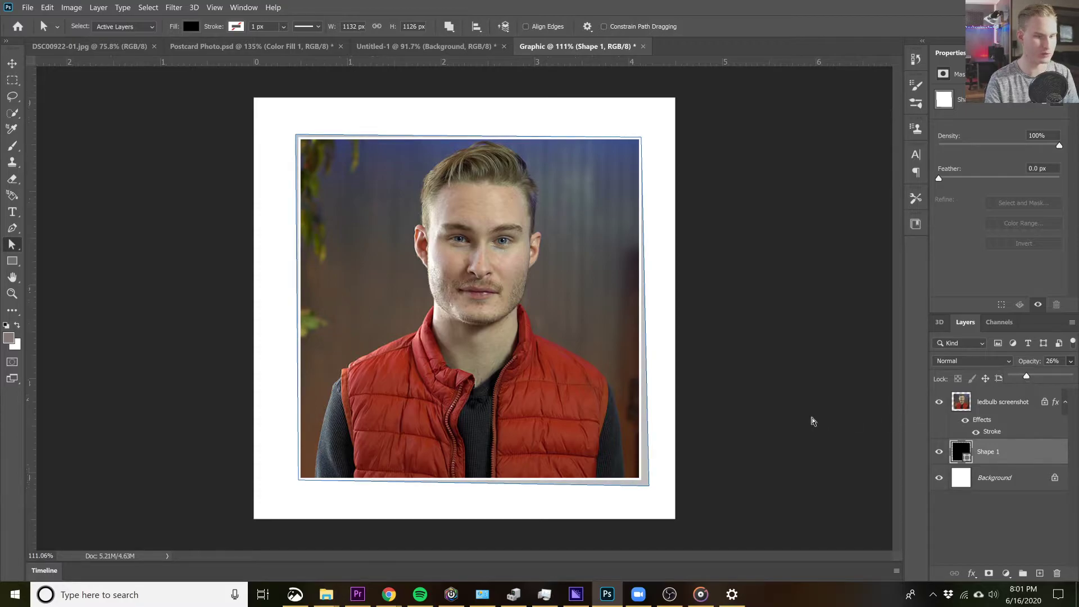
click(960, 518)
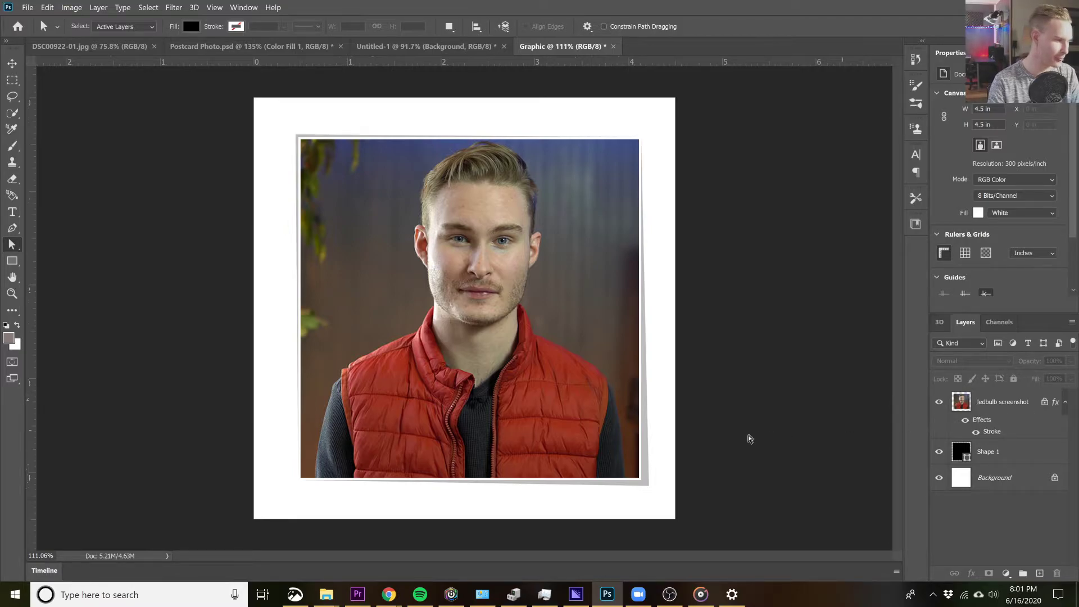
Step: Rotate the ledbulb screenshot and Shape 1 layers together by about -1.13 degrees with Free Transform
click(1018, 410)
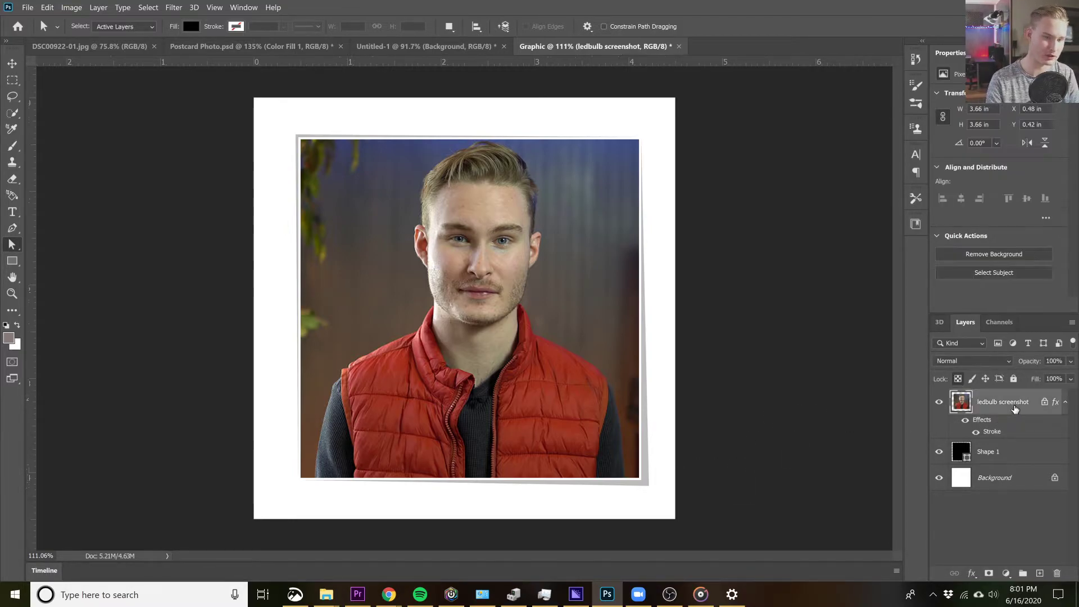
click(993, 459)
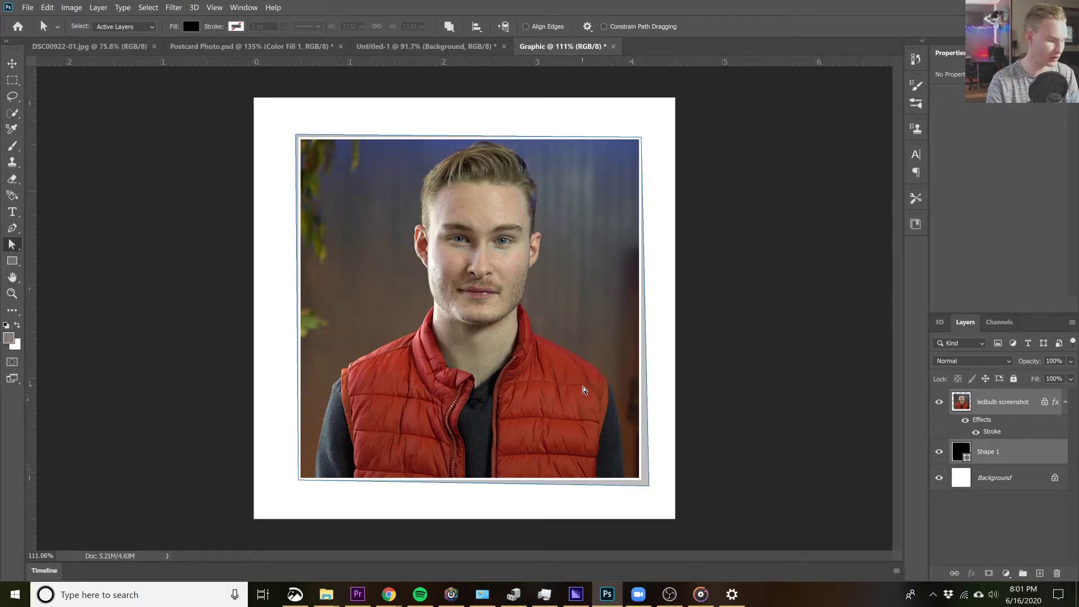
key(ctrl+t)
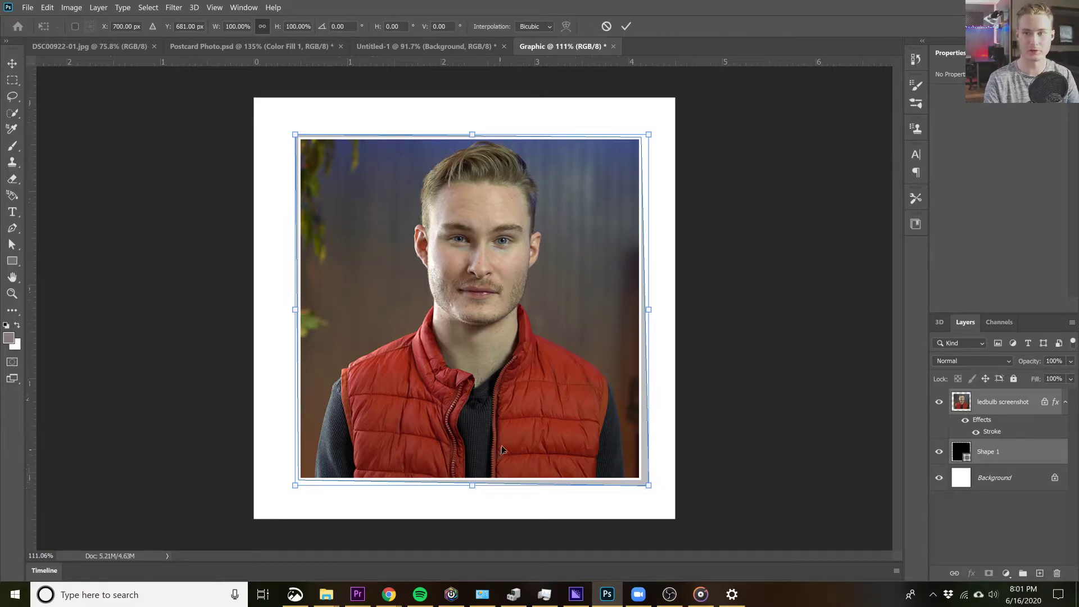
mouse_move(655, 495)
mouse_down()
mouse_move(663, 492)
mouse_move(654, 489)
mouse_up()
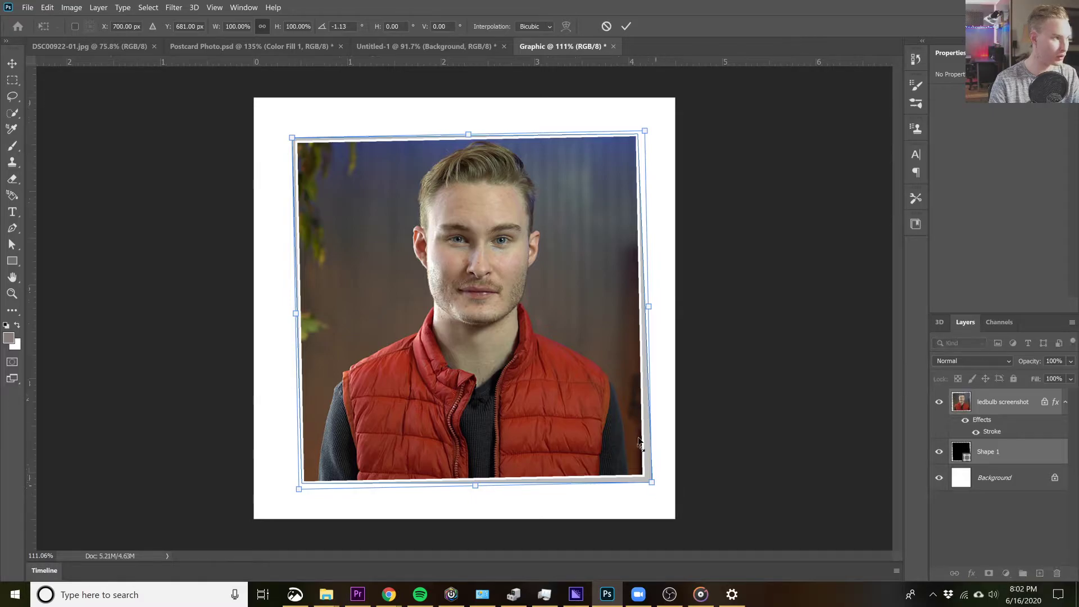
click(626, 27)
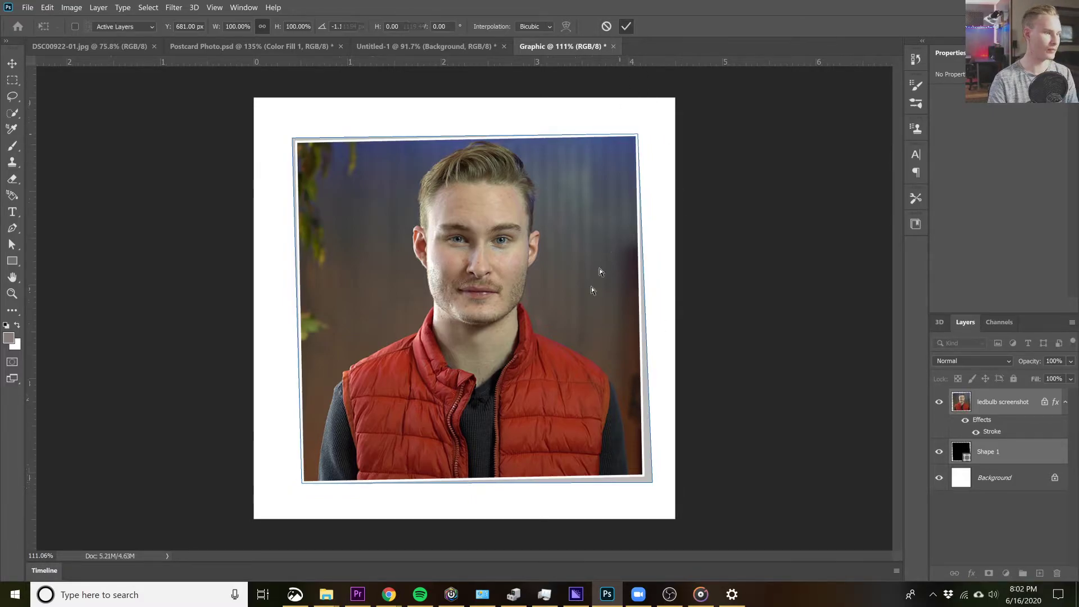
key(a)
click(1018, 477)
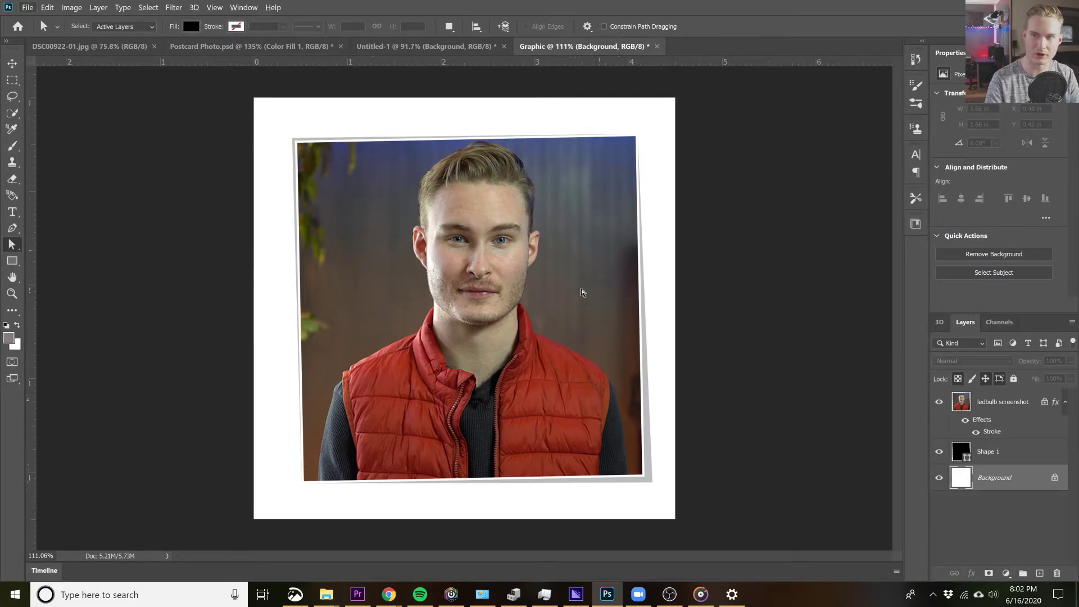
key(v)
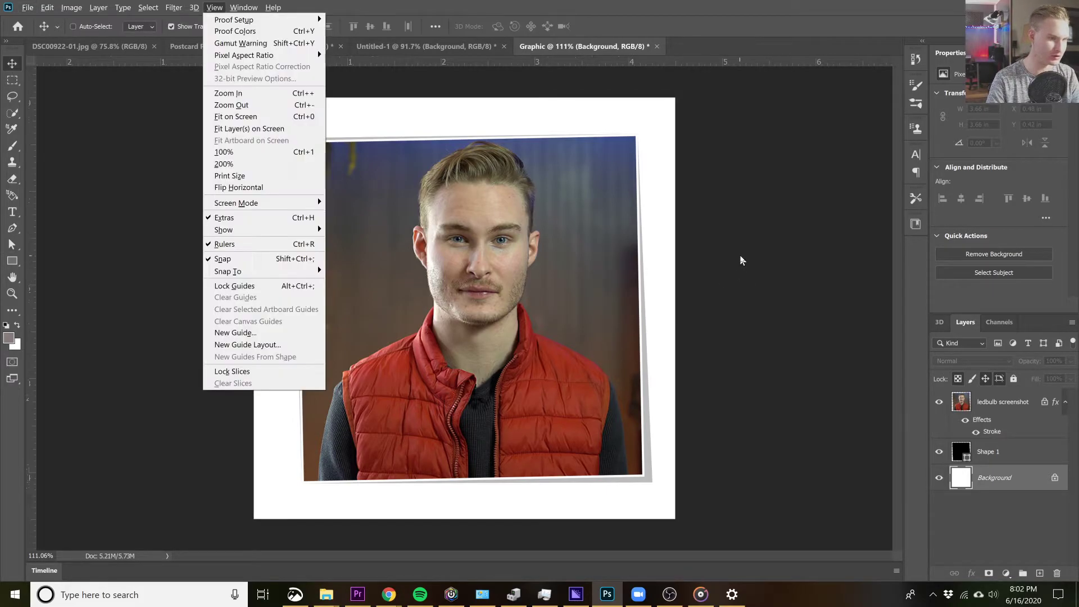
click(762, 245)
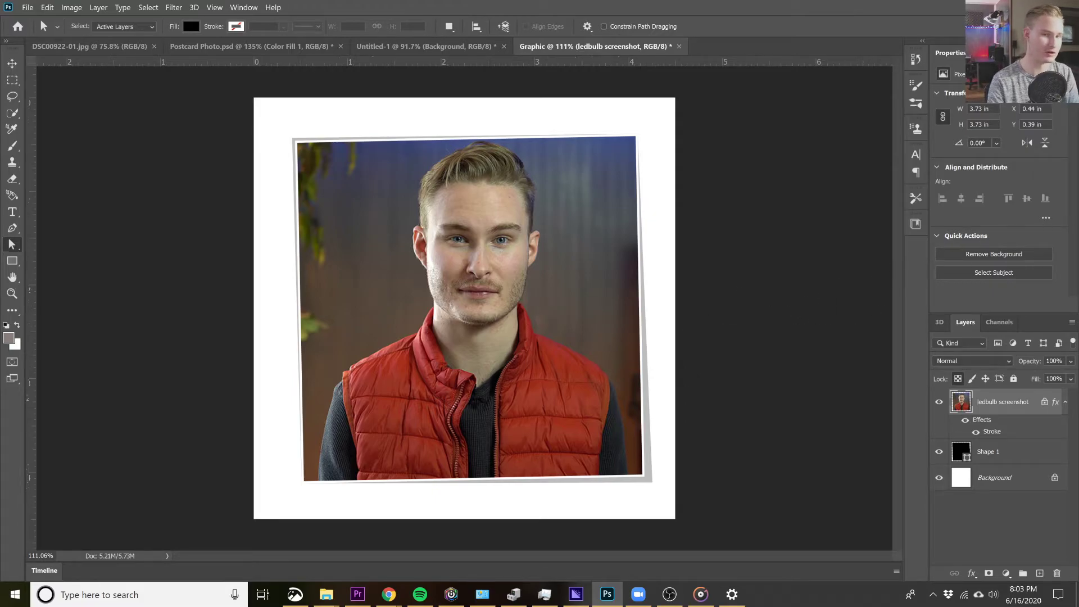
Step: Place PICT_20200315_161030.jpg from the Photo folder, scaled to about 26.93% and slightly rotated to cover the existing photo
key(alt+Tab)
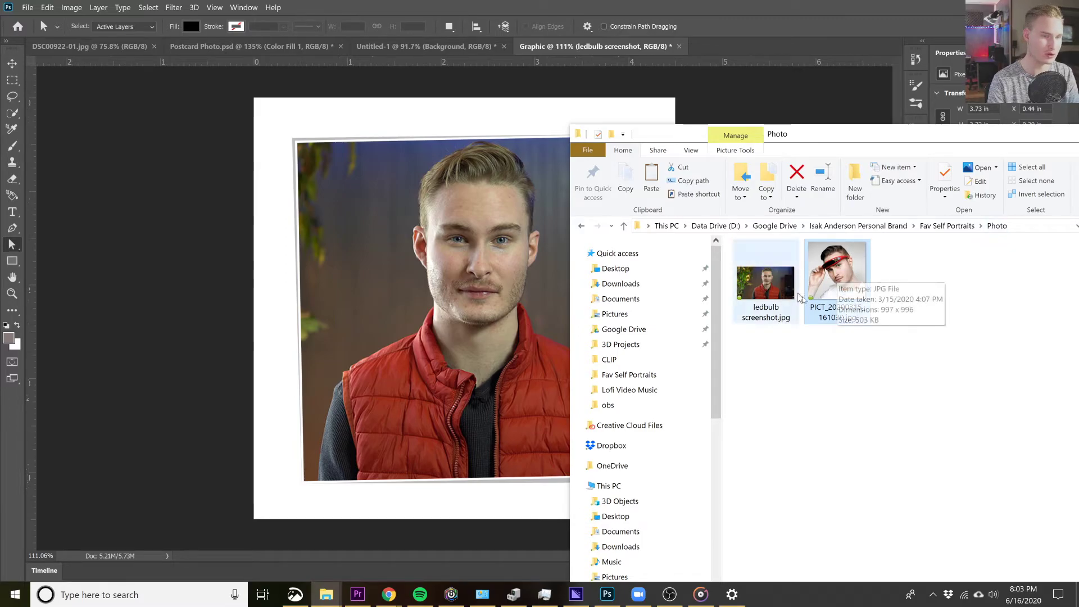
drag(851, 271, 480, 287)
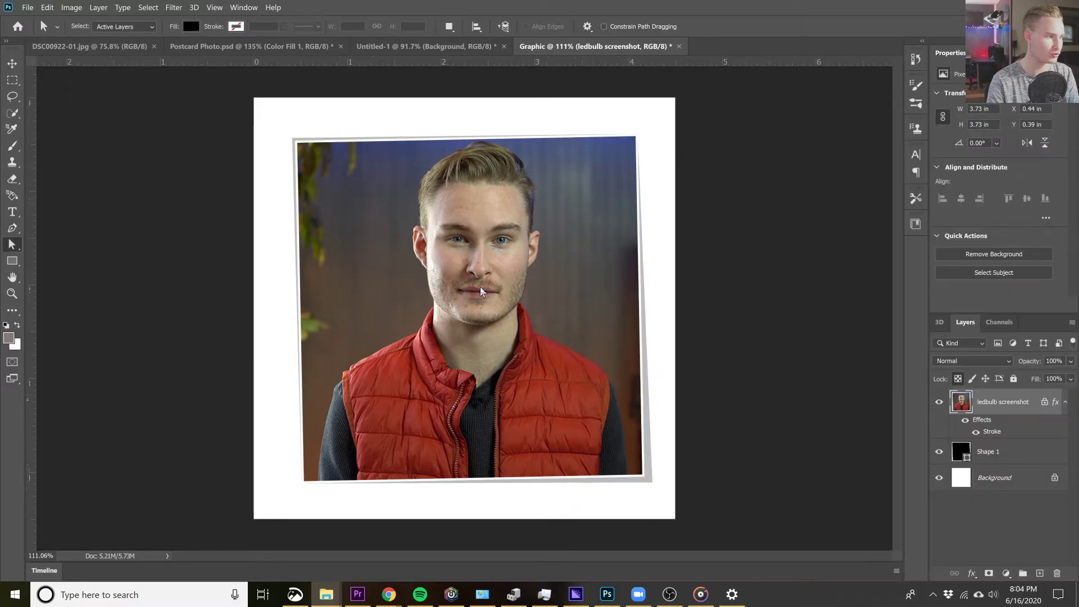
drag(677, 99, 591, 151)
drag(556, 269, 592, 242)
drag(635, 470, 655, 478)
click(607, 26)
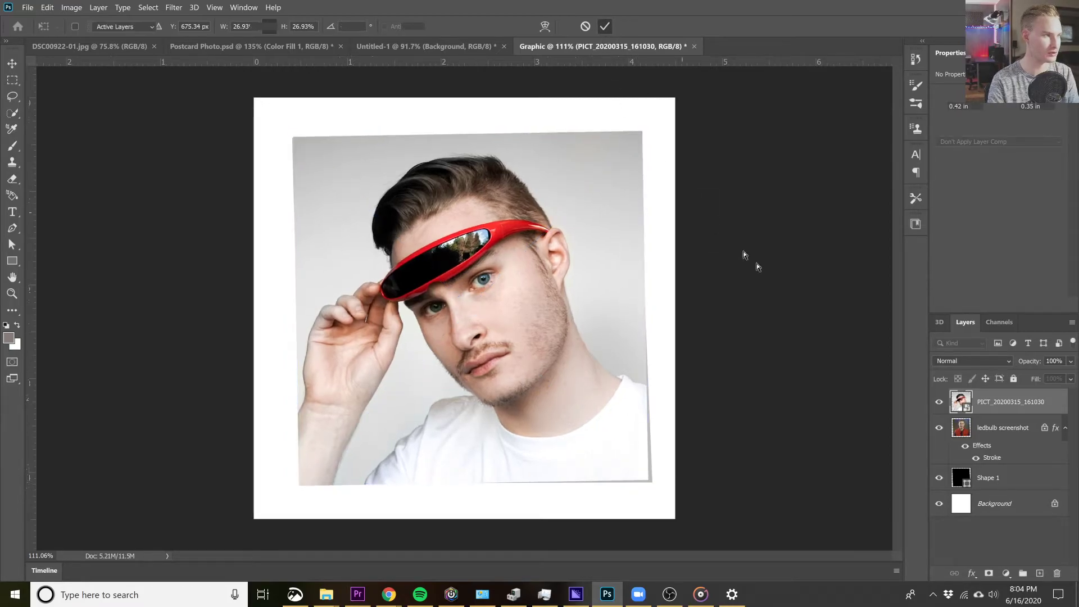
Step: Hide the PICT_20200315_161030 layer and add a layer mask to the ledbulb screenshot layer from that layer's outline
click(939, 403)
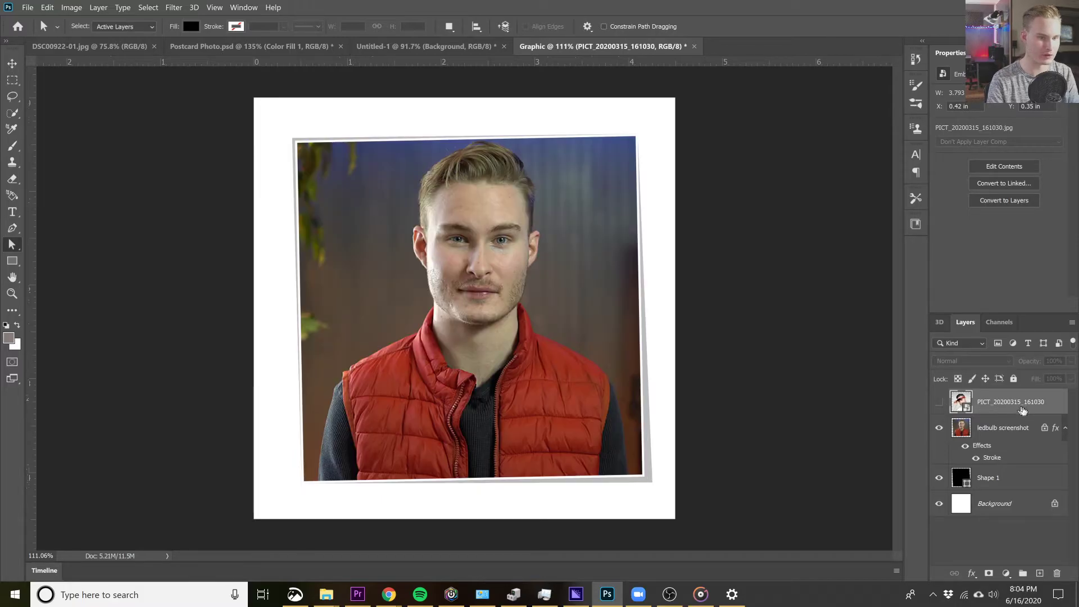
click(994, 429)
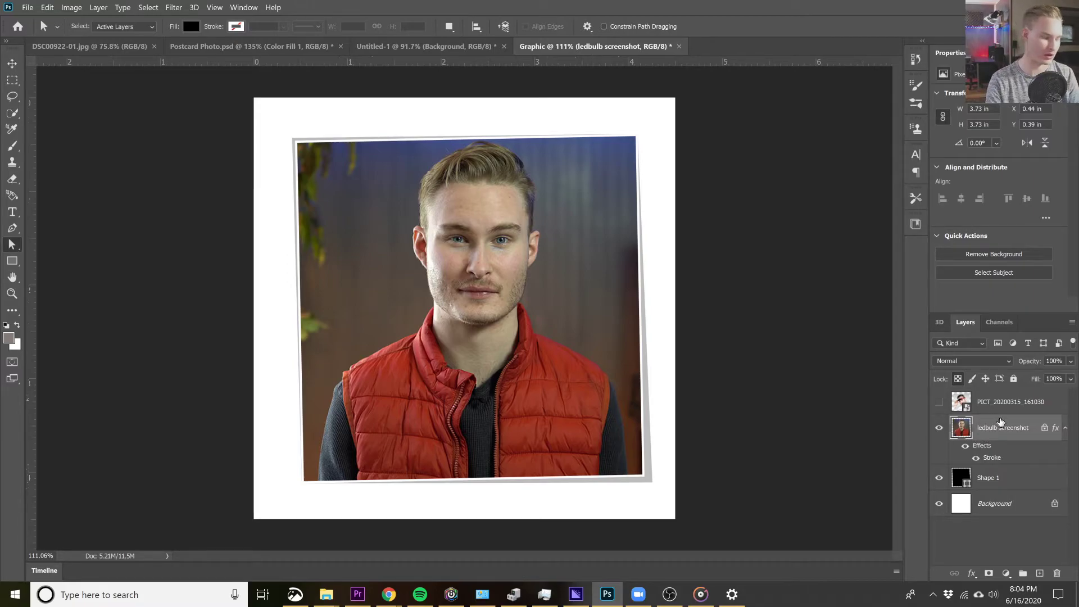
ctrl+click(961, 429)
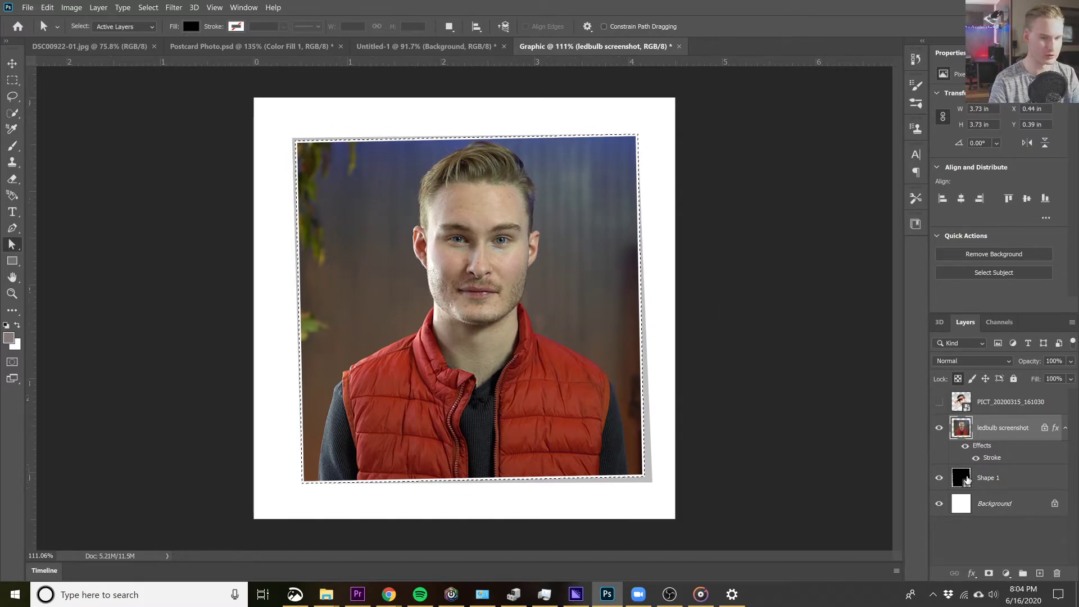
click(990, 574)
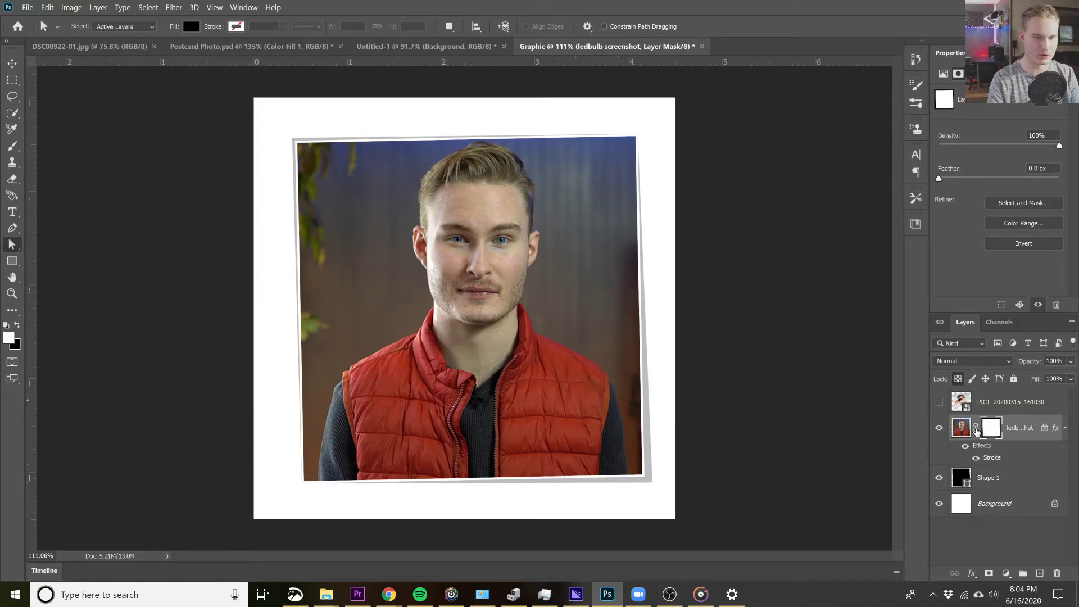
Step: Move the layer mask from the ledbulb screenshot layer to the PICT_20200315_161030 layer, link it to the image, and show that layer
click(975, 431)
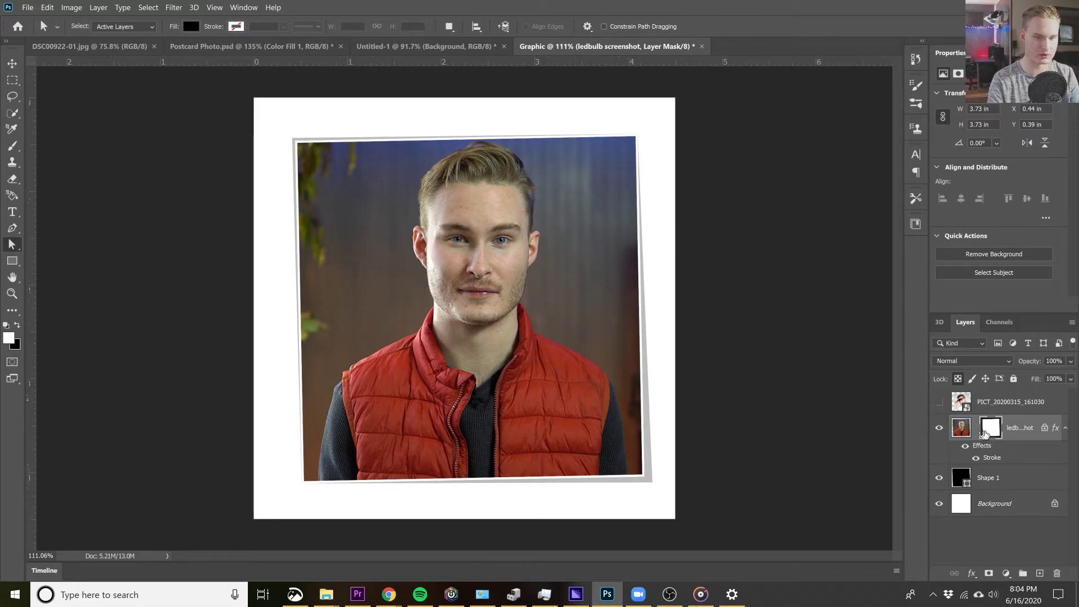
drag(991, 434, 994, 408)
click(976, 403)
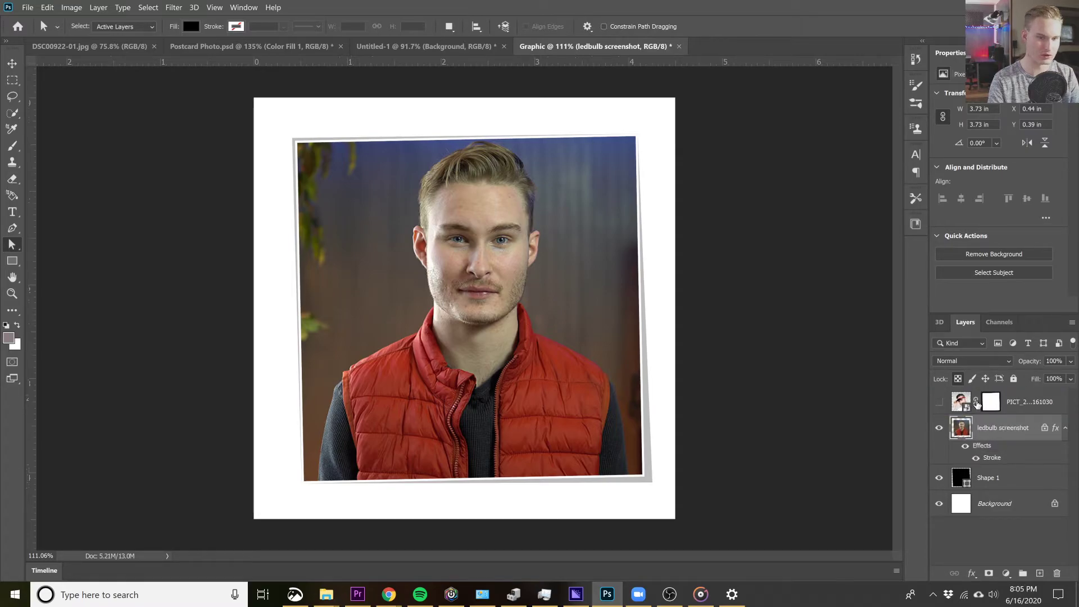
click(940, 402)
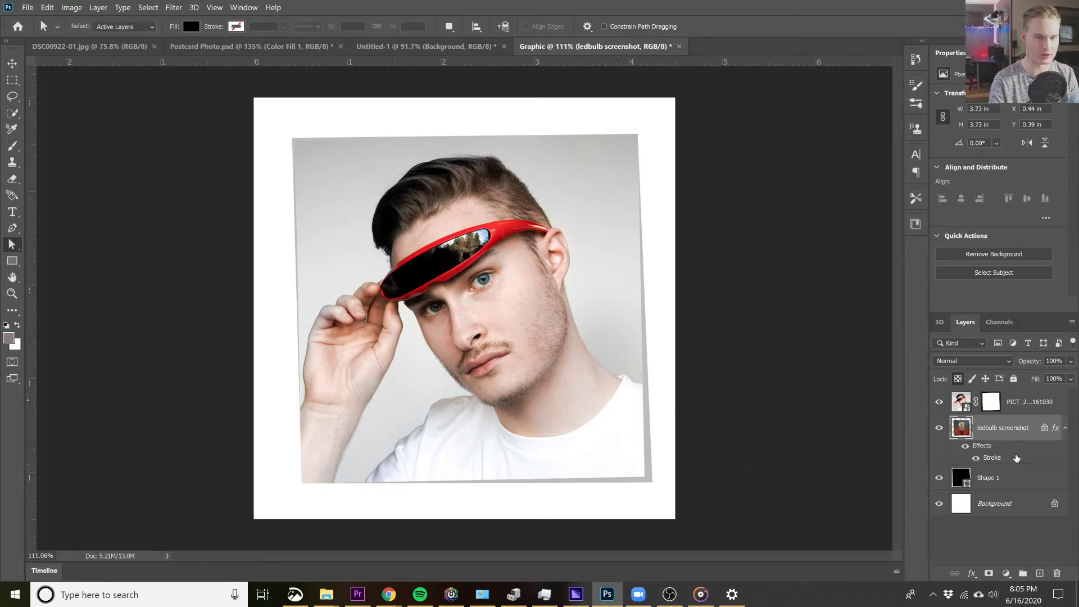
Step: Copy the ledbulb screenshot layer's Stroke style and paste it onto the PICT_20200315_161030 layer
right_click(1011, 459)
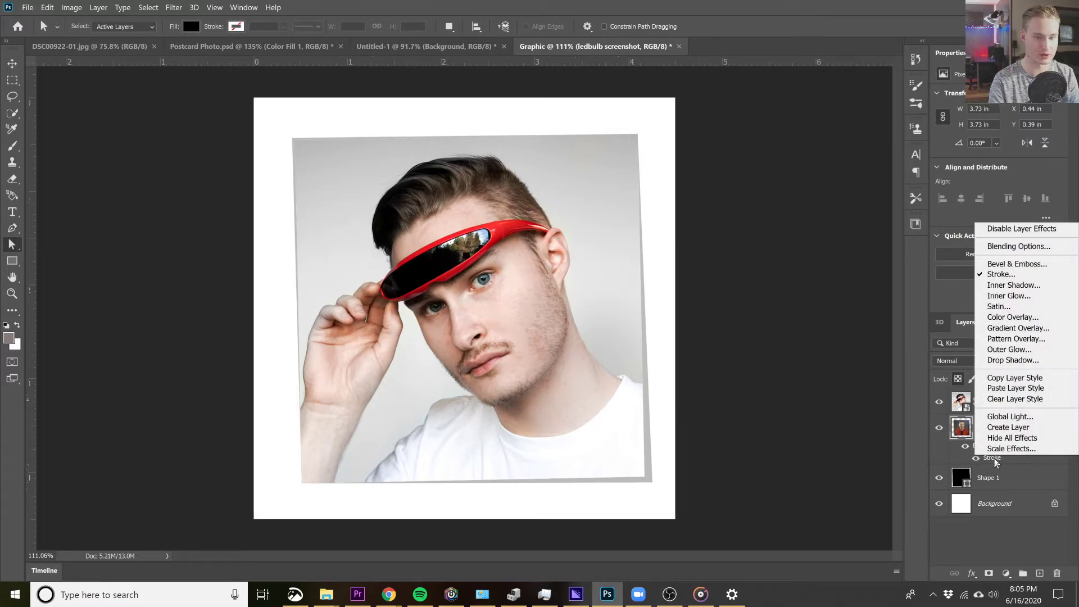
click(947, 462)
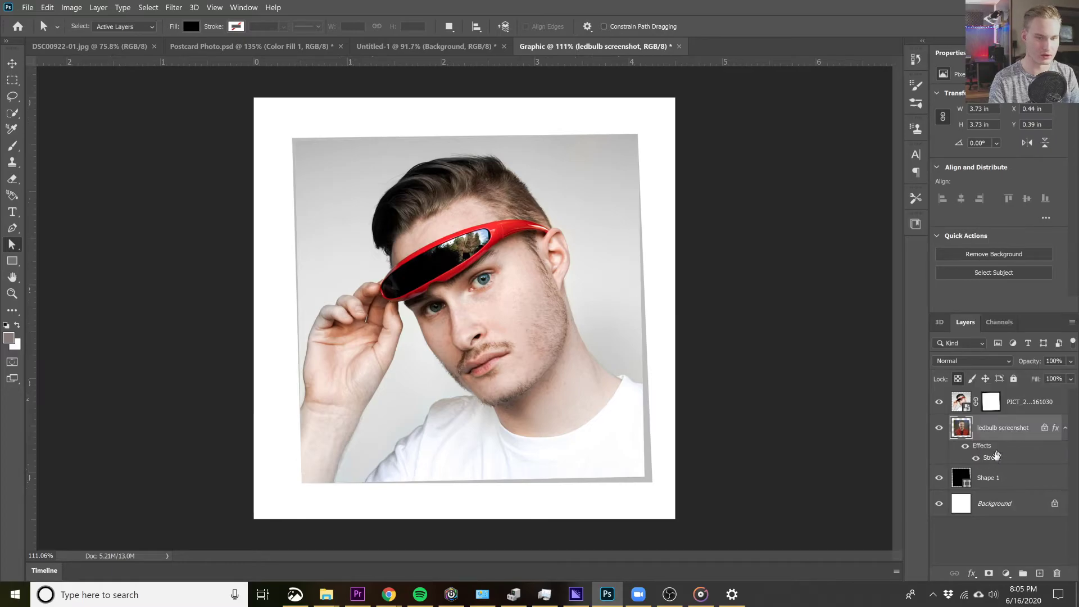
right_click(1024, 457)
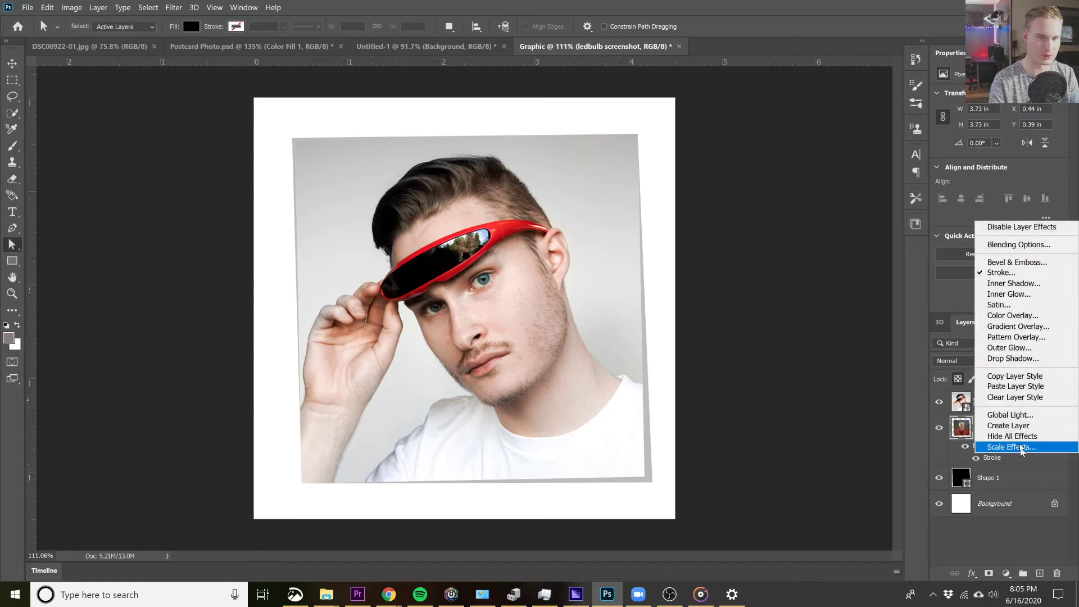
click(1014, 376)
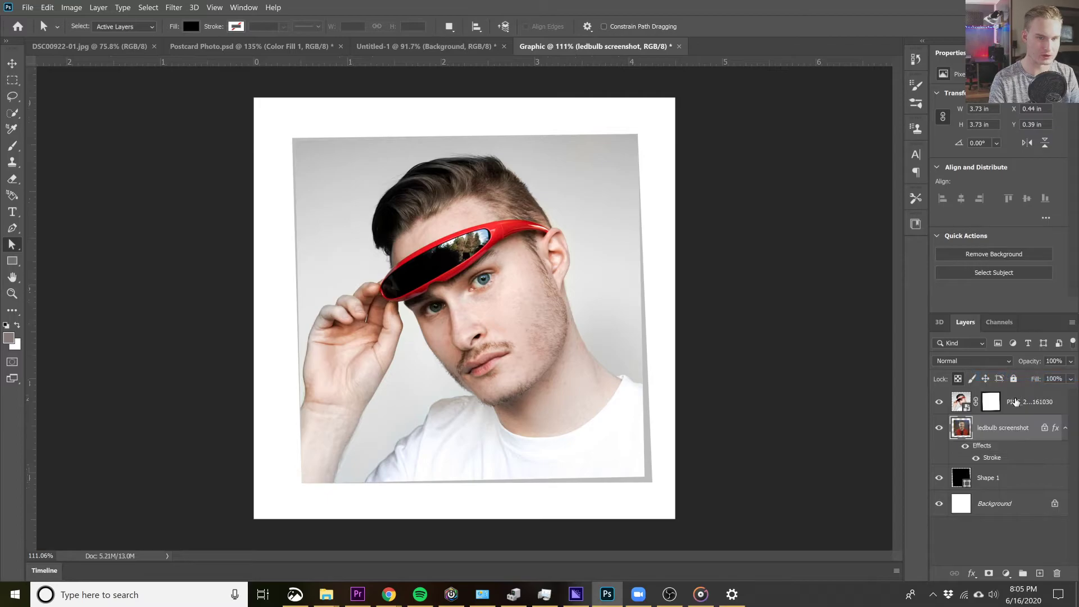
click(1029, 402)
right_click(1029, 401)
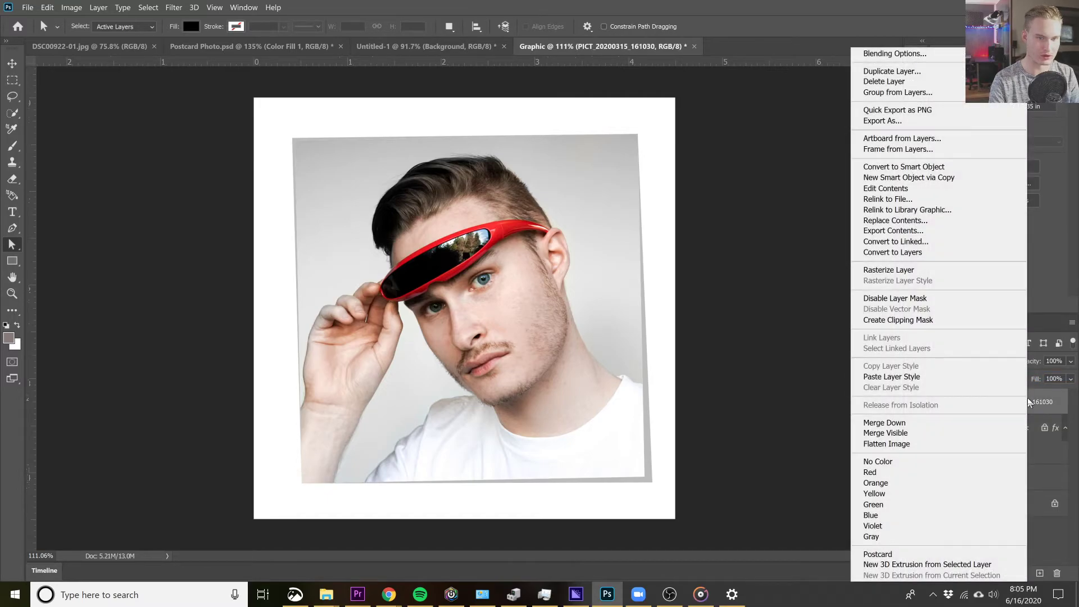
click(908, 377)
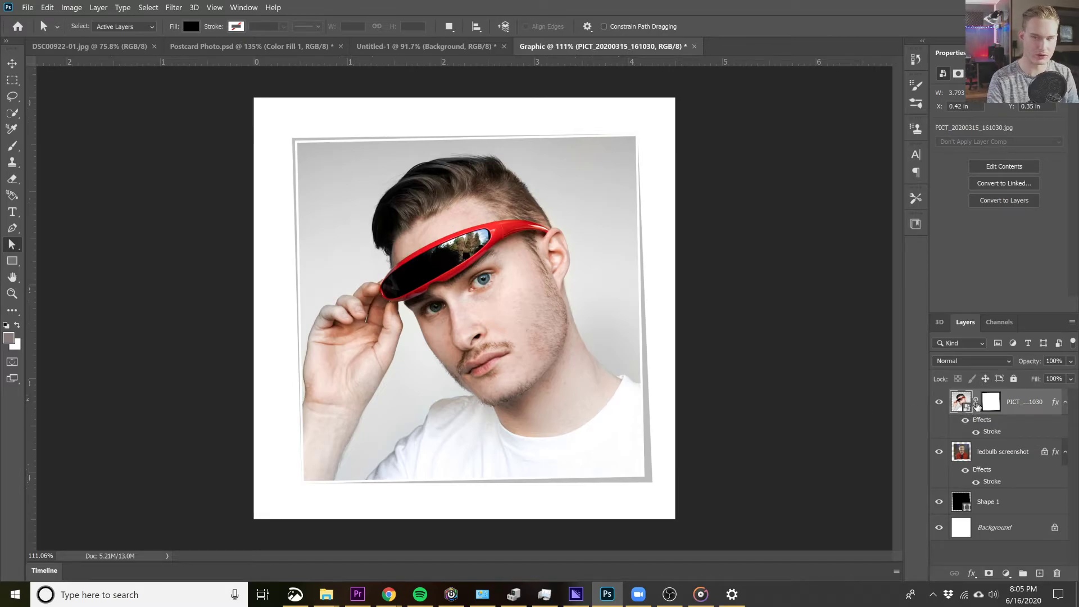
Step: Unlink the PICT_20200315_161030 layer's mask and slide the photo sideways within its frame and back to its original place
click(978, 405)
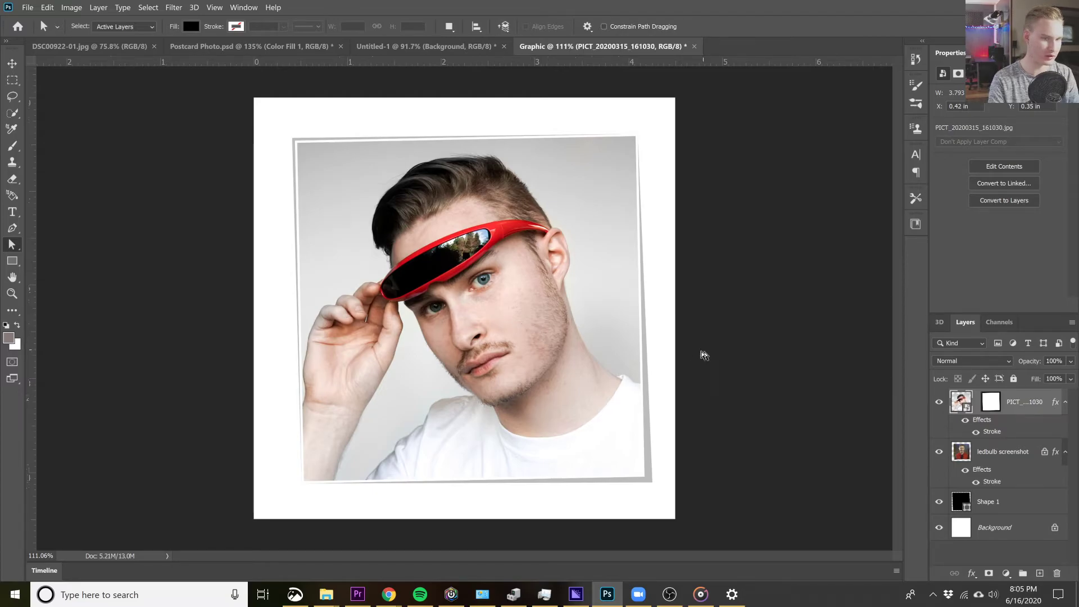
key(v)
drag(442, 304, 338, 311)
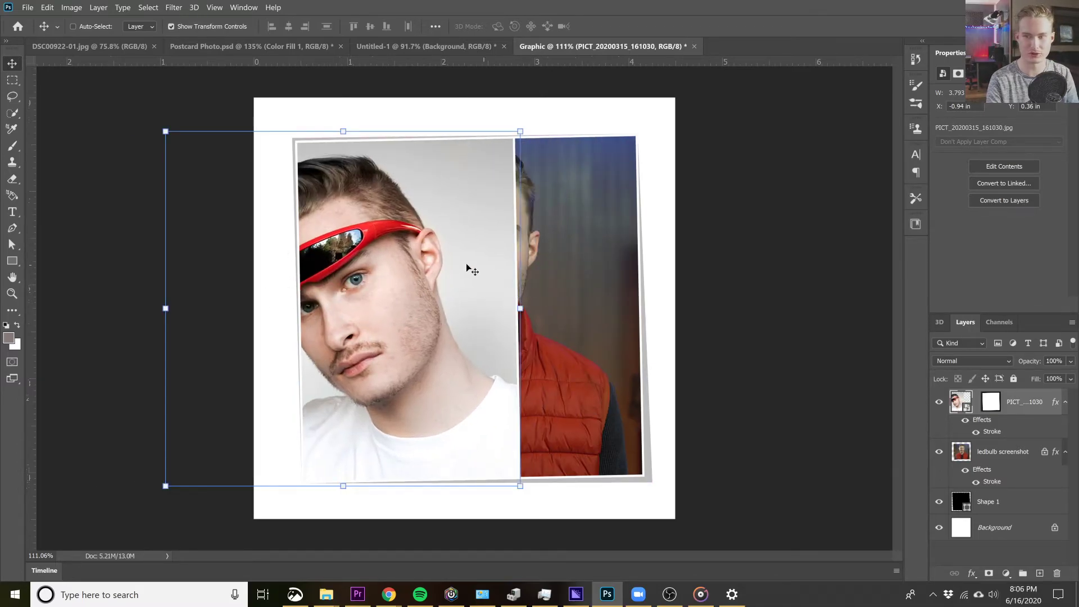
drag(442, 283, 548, 294)
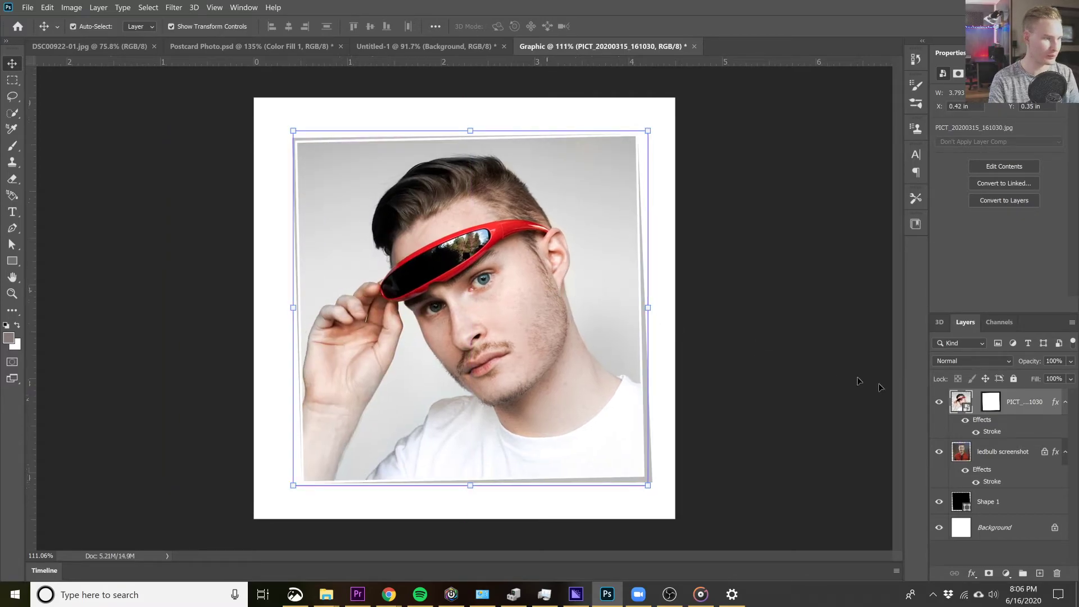
Step: Add the text "videotechdude" in Brush Script MT Italic, 14 pt, in the white margin below the photo's lower-left corner
key(j)
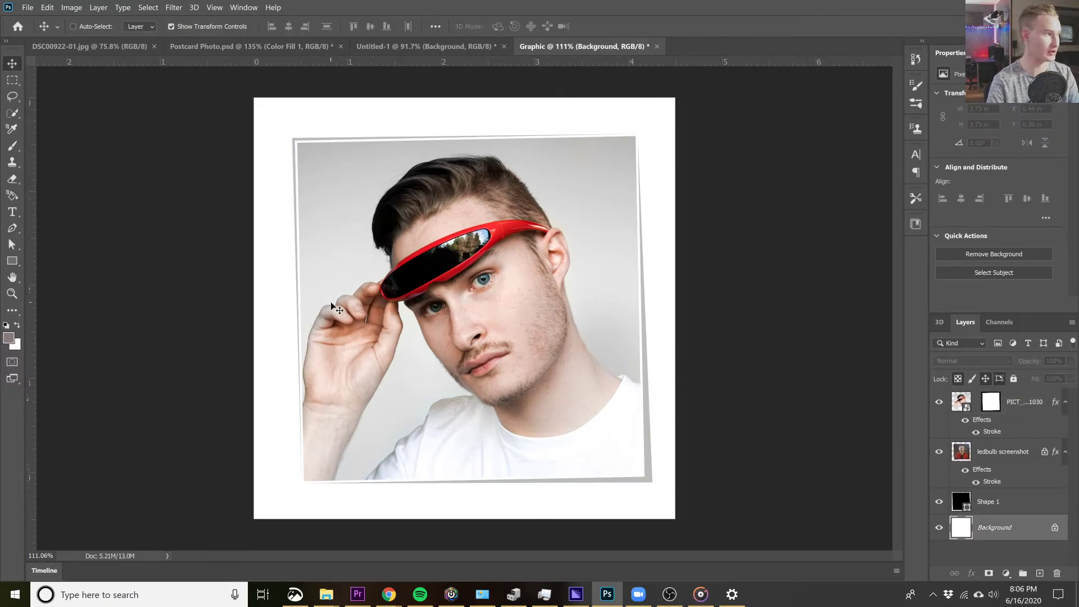
click(12, 211)
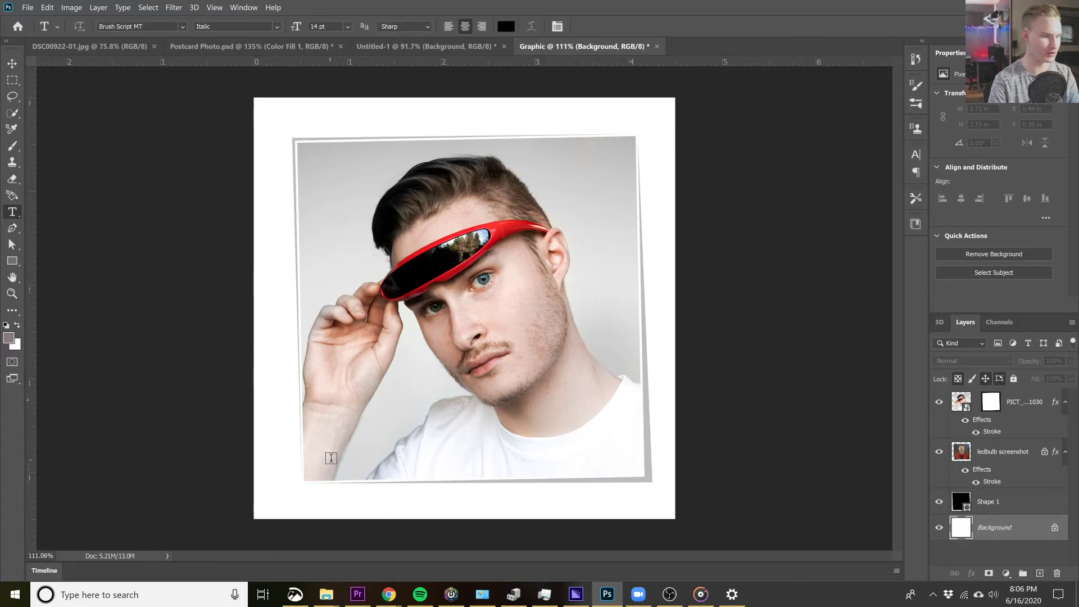
click(331, 506)
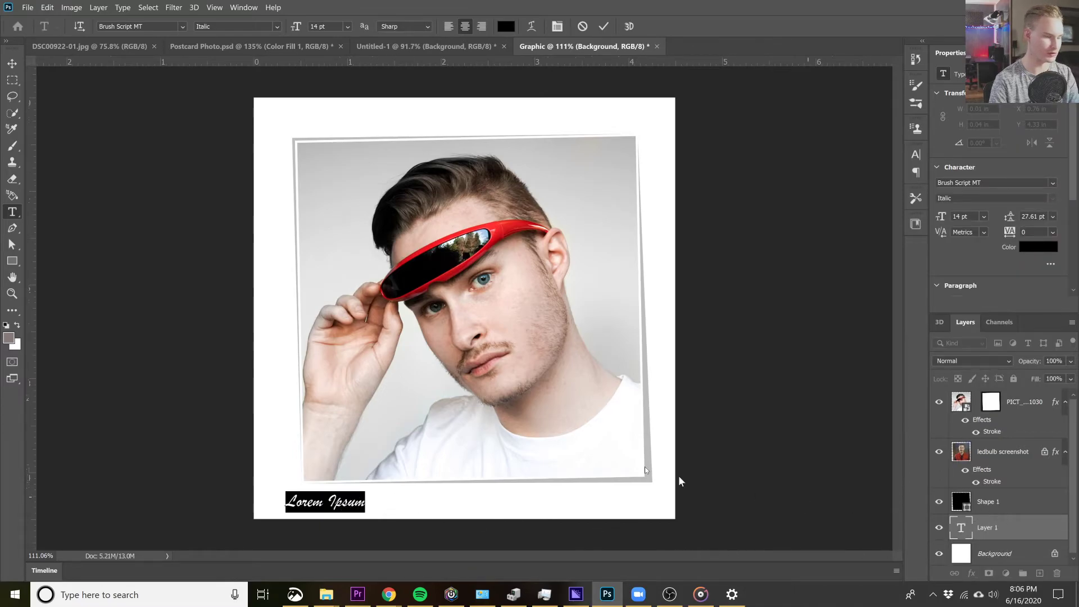
text(videotechdude)
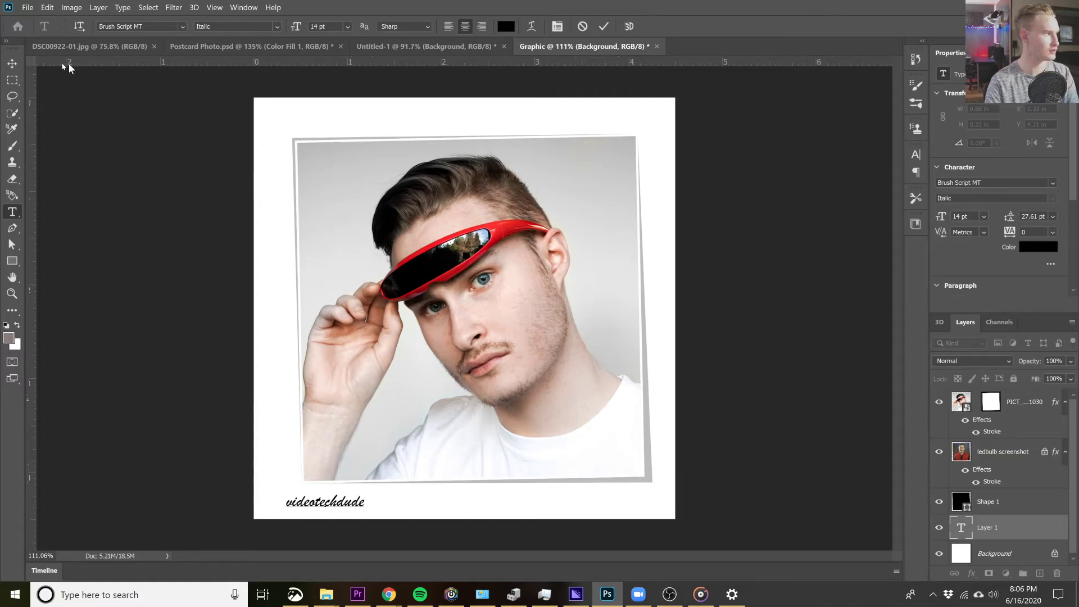
Step: Scale the videotechdude text to about 450%, bring its layer above all others, and place it across the photo's lower edge
click(12, 63)
drag(370, 490, 622, 430)
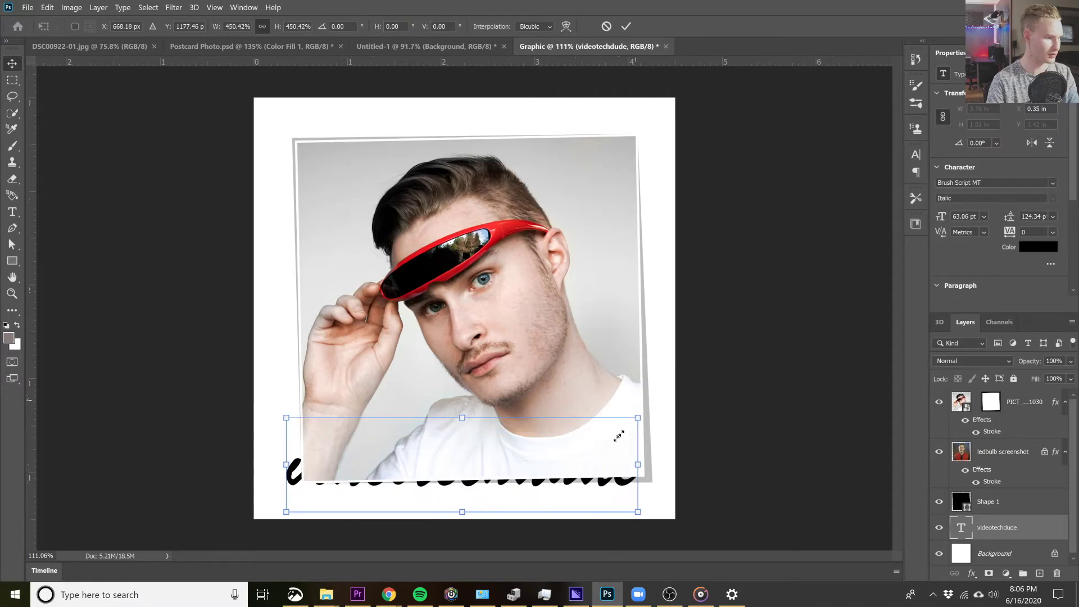
key(Return)
drag(1012, 528, 993, 401)
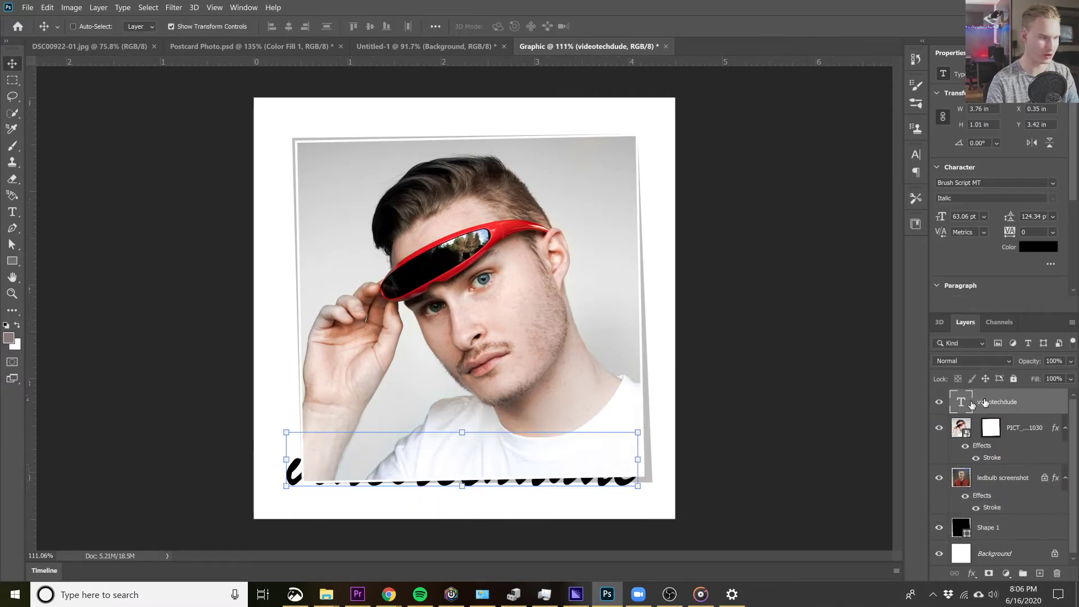
drag(551, 471, 561, 495)
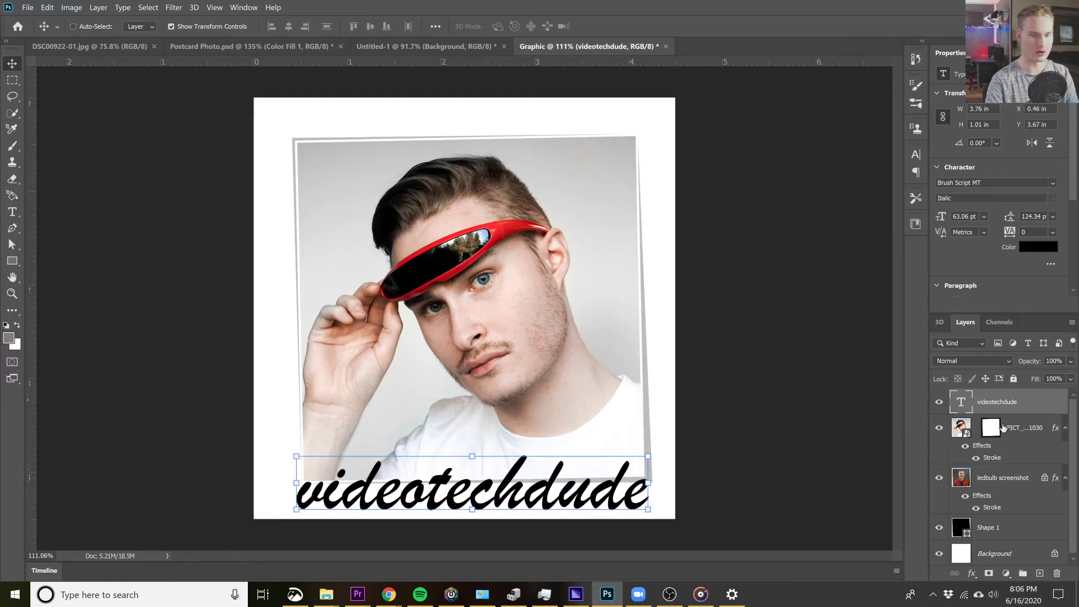
Step: Select the PICT_20200315_161030, ledbulb screenshot and Shape 1 layers together
click(1027, 450)
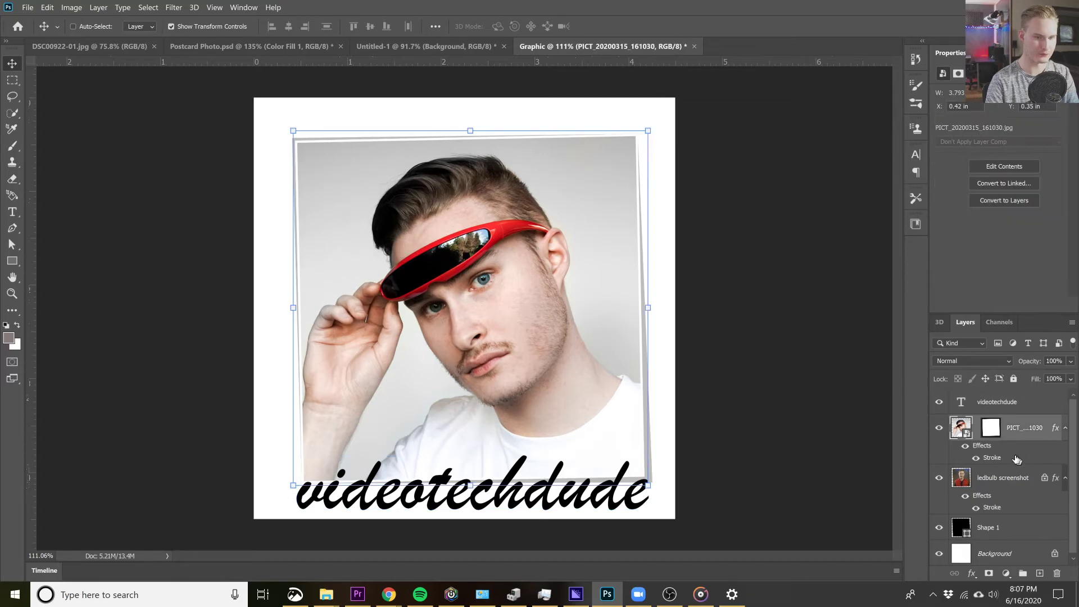
scroll(1012, 493, down, 1)
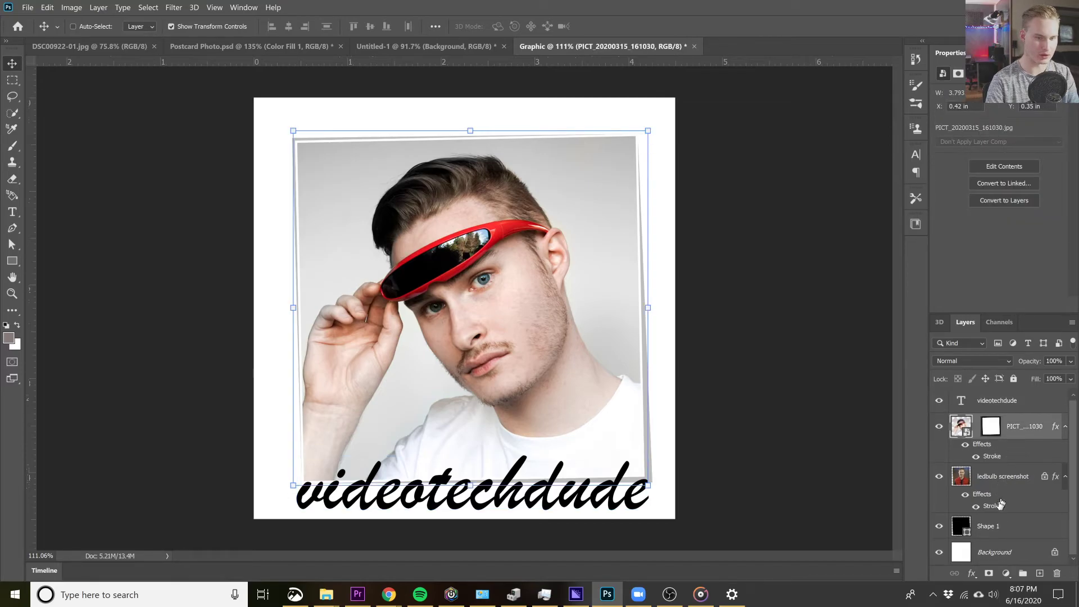
ctrl+click(1009, 537)
Step: Try to nudge the selected photo layers and Shape 1 upward, and undo the move
key(Up)
key(Up)
key(Up)
key(Up)
key(Up)
key(Up)
key(Up)
key(Up)
key(Up)
key(Up)
key(Up)
key(Up)
key(Up)
key(Up)
key(Up)
key(Up)
key(Up)
key(Up)
key(Up)
key(Up)
key(ctrl+z)
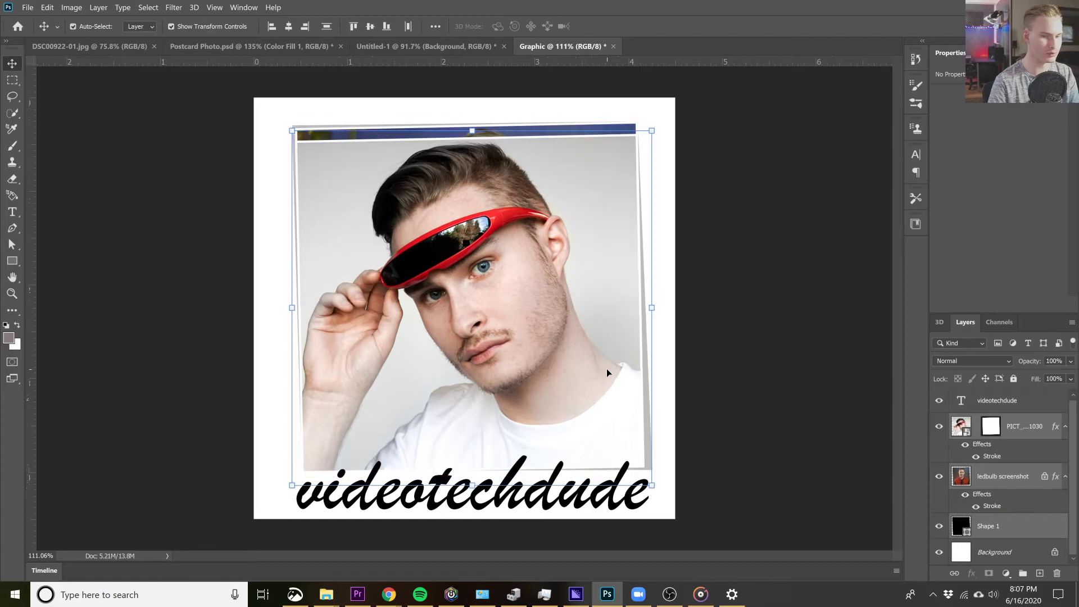
Step: Link the PICT_20200315_161030 mask to its image and move the photo layers and Shape 1 up to the canvas's upper edge
scroll(1029, 417, up, 1)
scroll(1030, 418, down, 1)
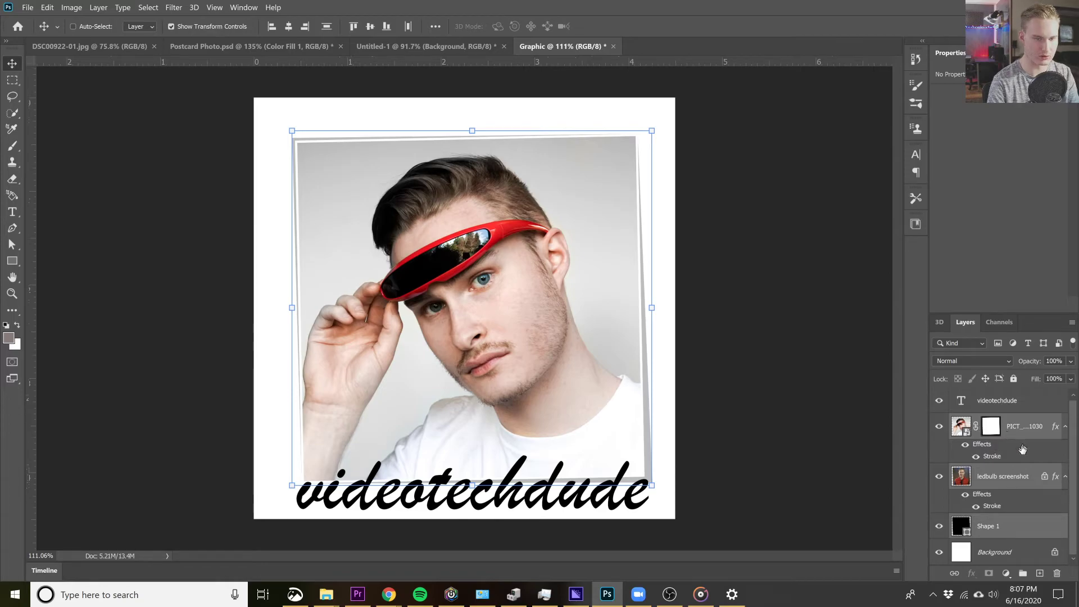
drag(608, 332, 610, 304)
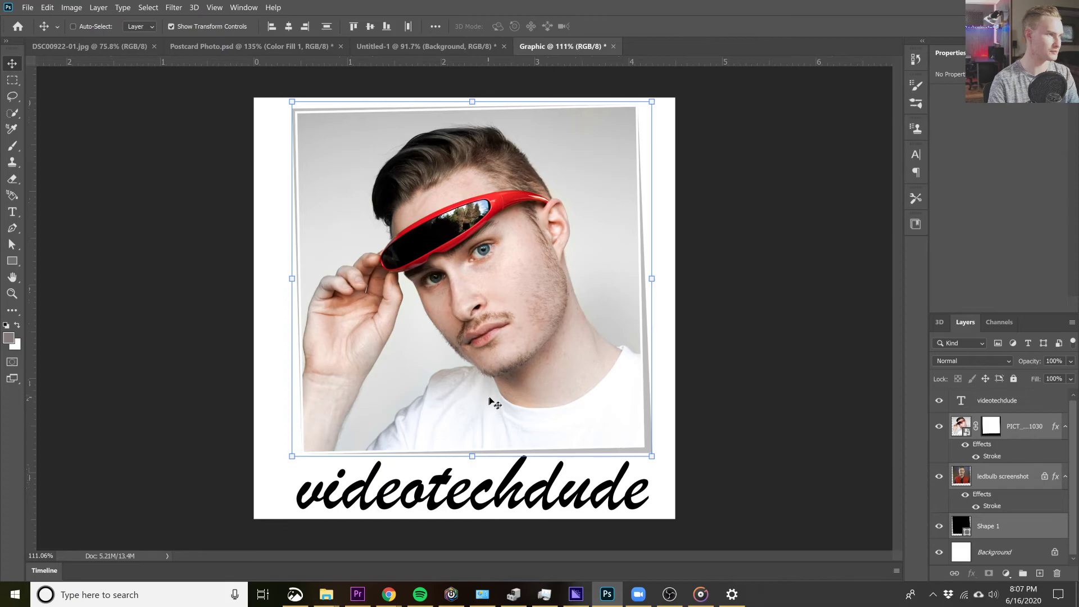
drag(490, 399, 490, 390)
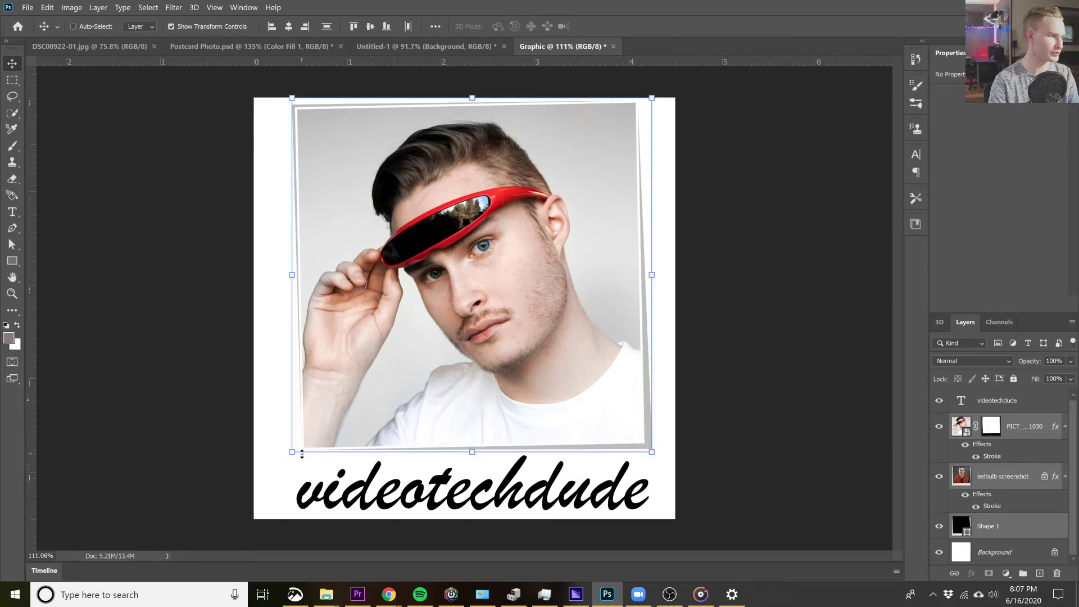
Step: Scale the photo layers and Shape 1 to about 101.88%, and raise the videotechdude text to about Y 3.54 in
drag(291, 452, 305, 481)
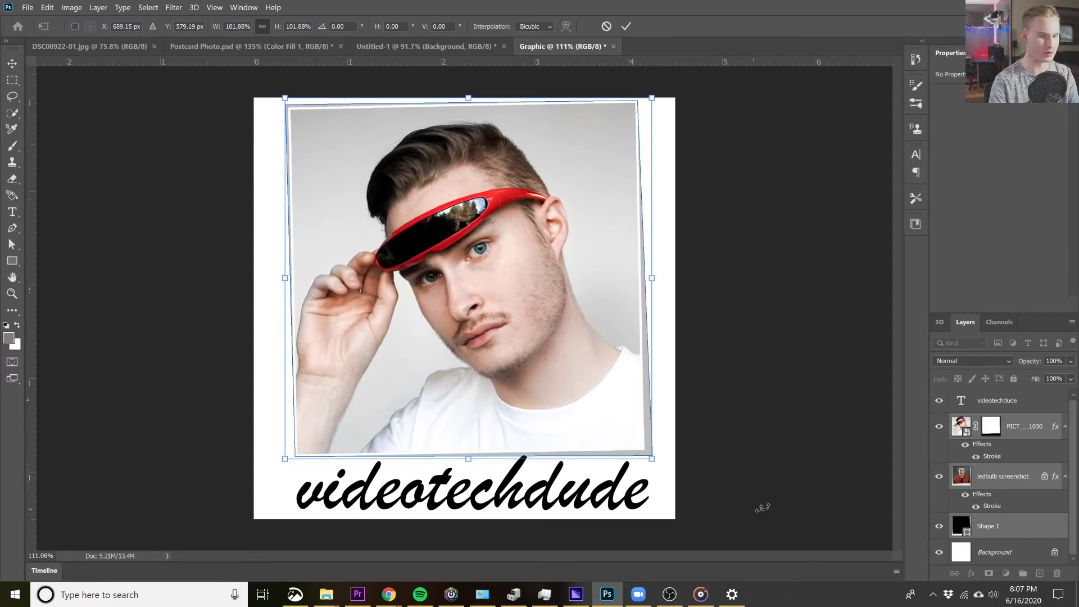
key(Return)
click(965, 404)
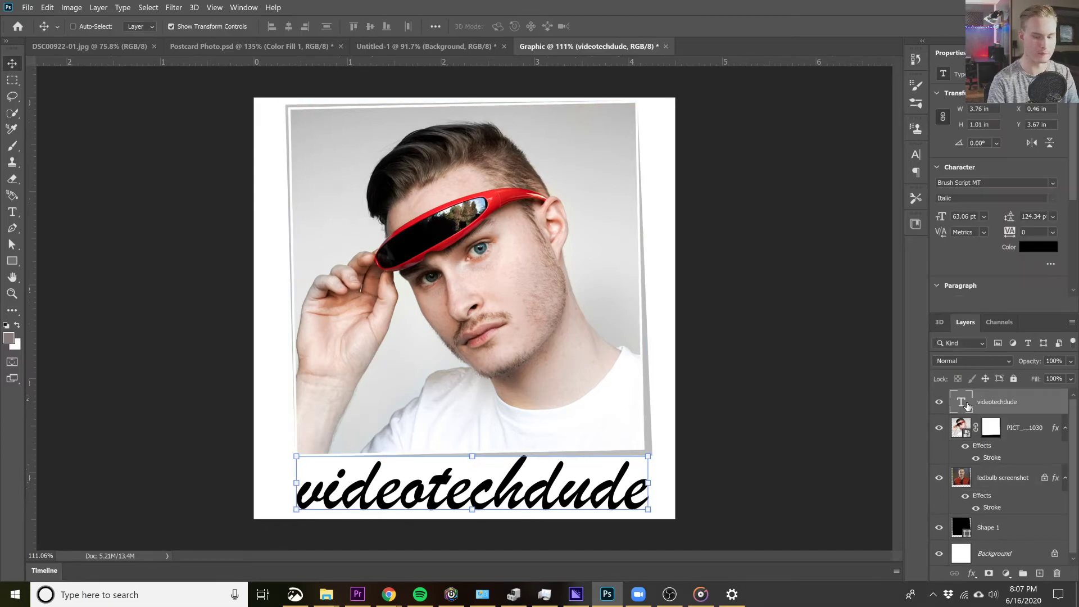
drag(566, 485, 571, 470)
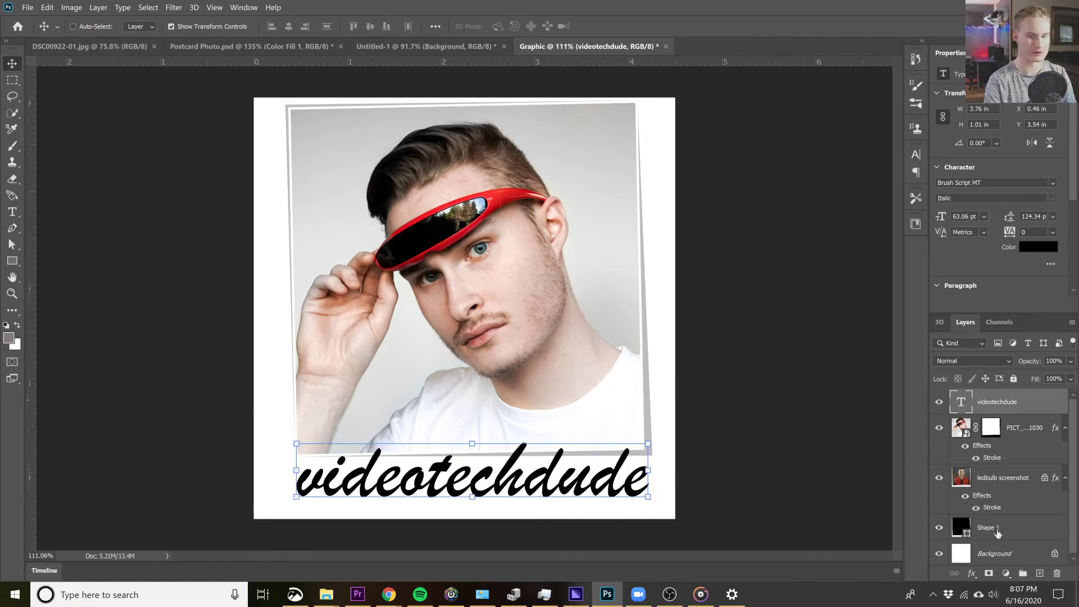
Step: Delete the white Background layer to make the area around the graphic transparent
click(1014, 533)
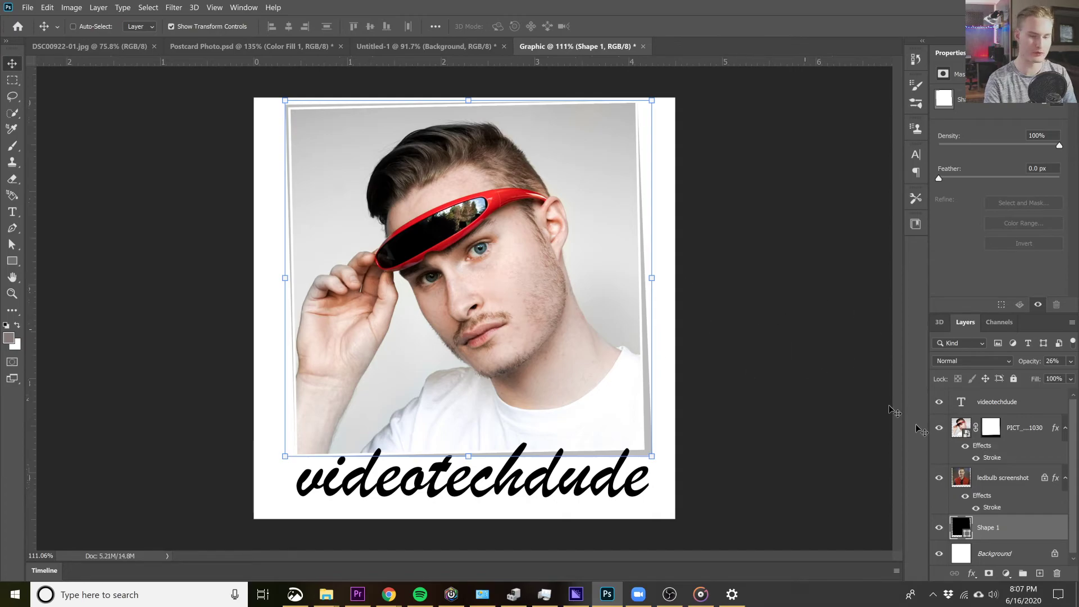
scroll(1016, 526, down, 1)
click(1012, 558)
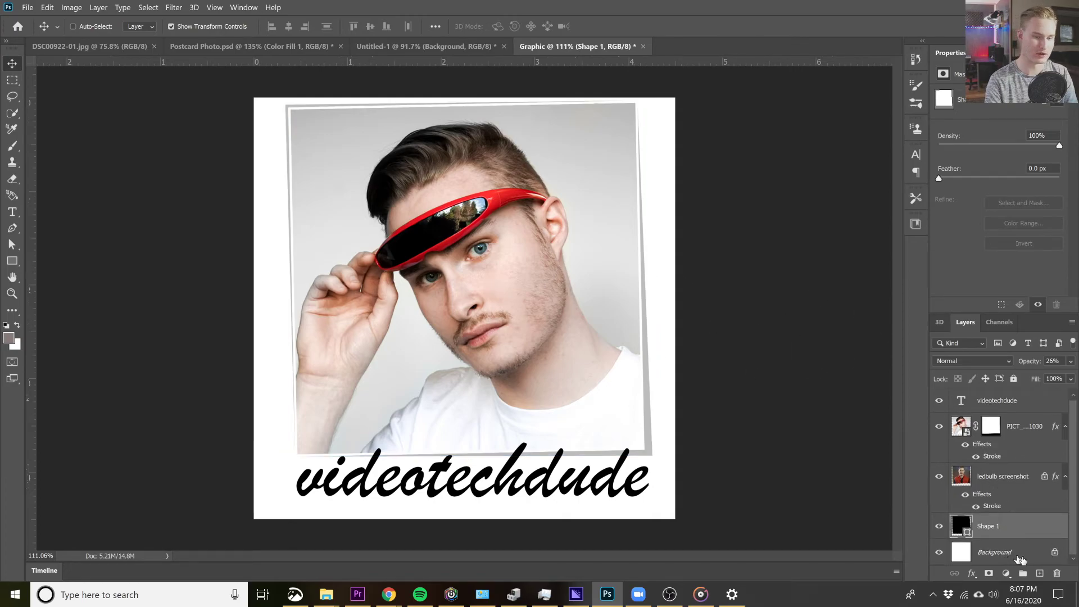
drag(1051, 557, 1058, 574)
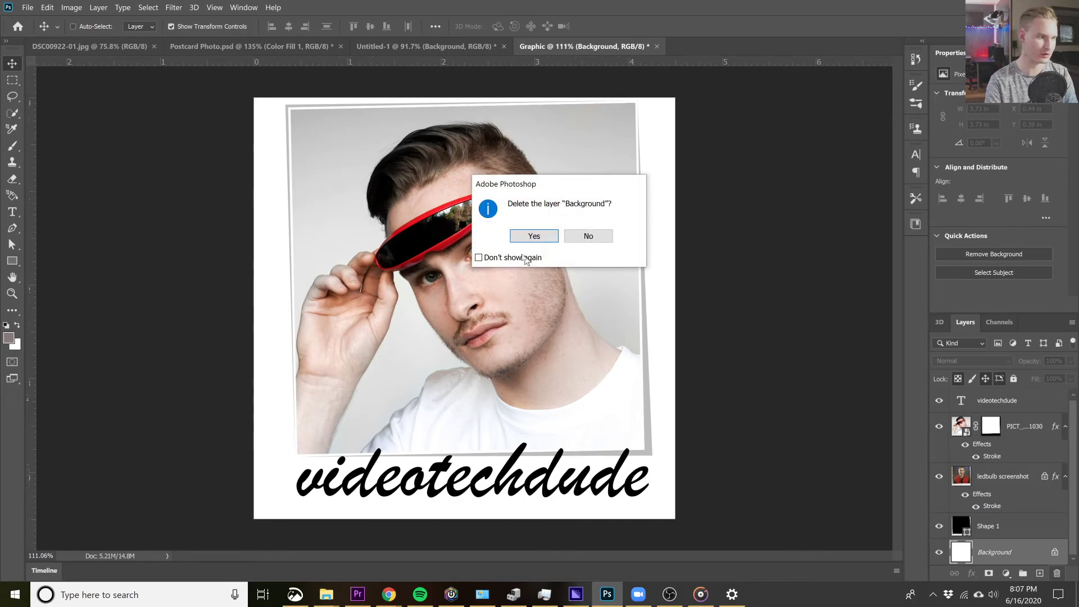
click(530, 236)
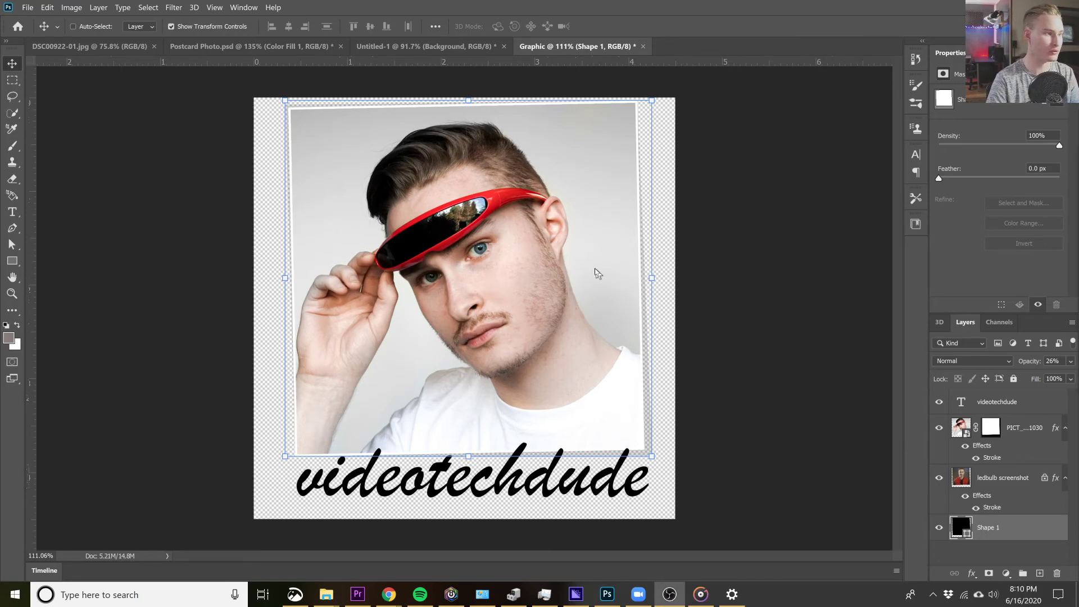
Step: Save the graphic as Graphic.png in the Downloads folder, in PNG format with the medium file size option
click(25, 8)
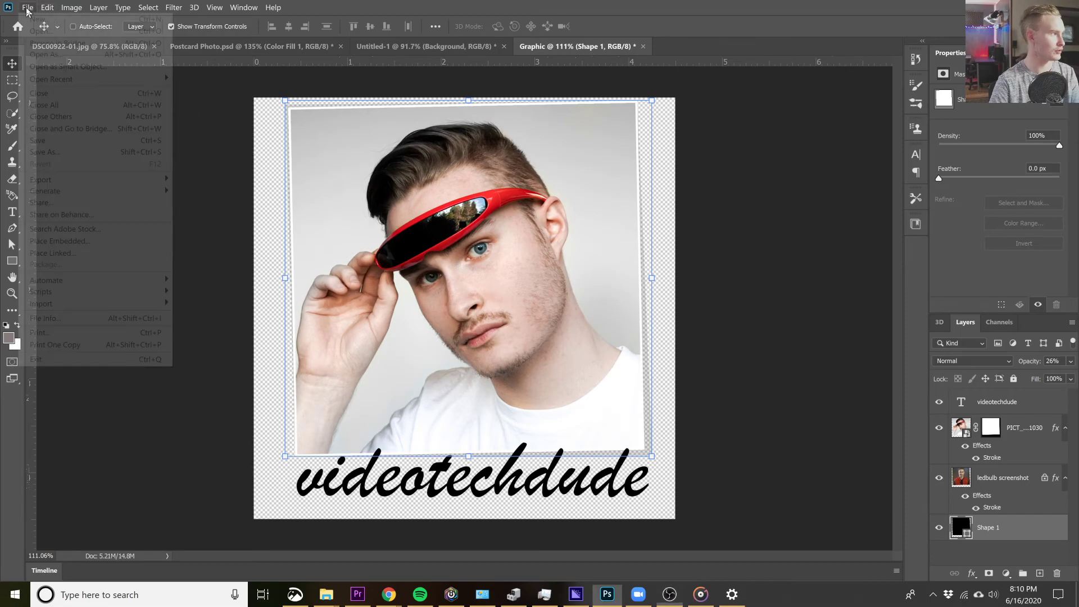
click(51, 153)
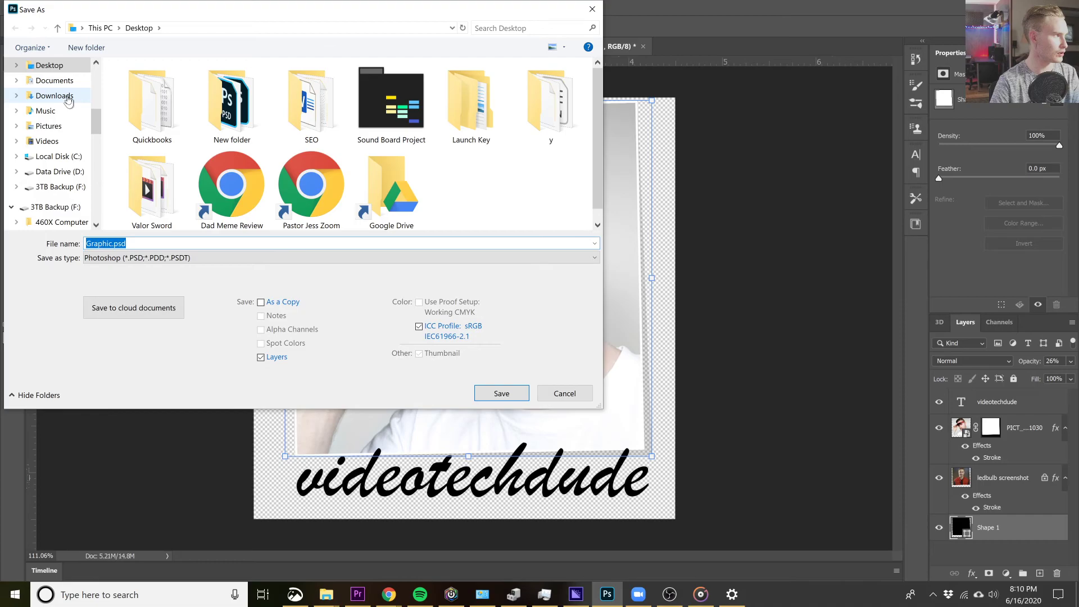
click(55, 95)
click(158, 258)
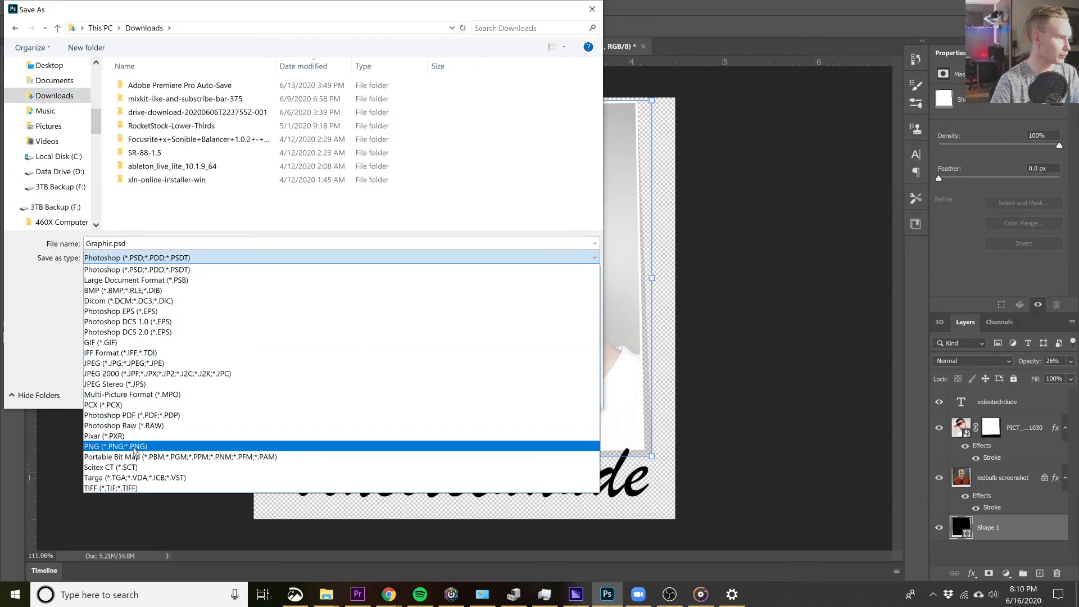
click(144, 447)
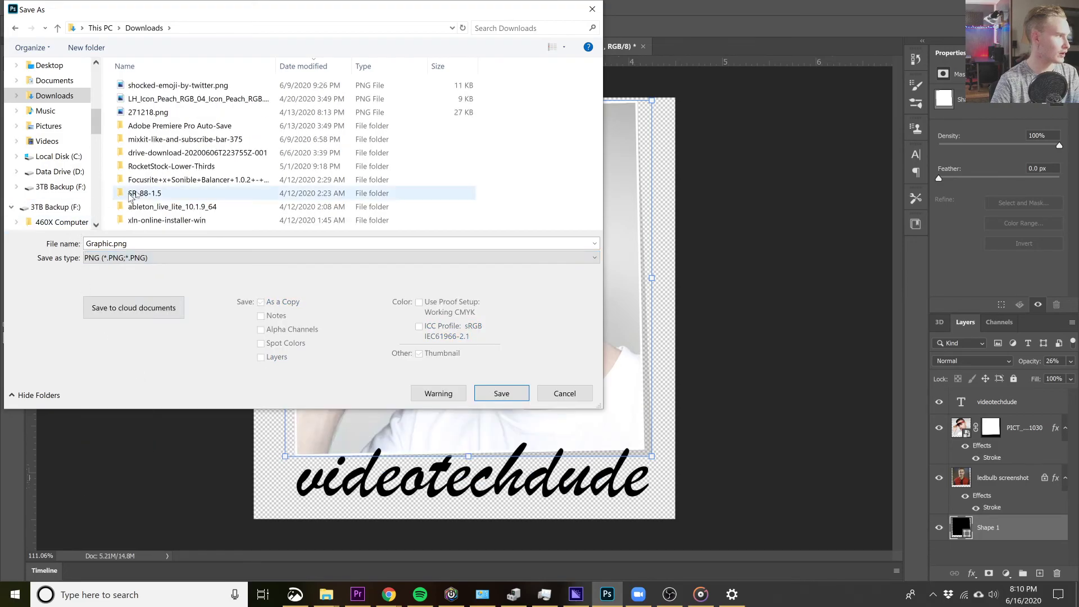
click(116, 244)
click(112, 244)
drag(112, 244, 45, 238)
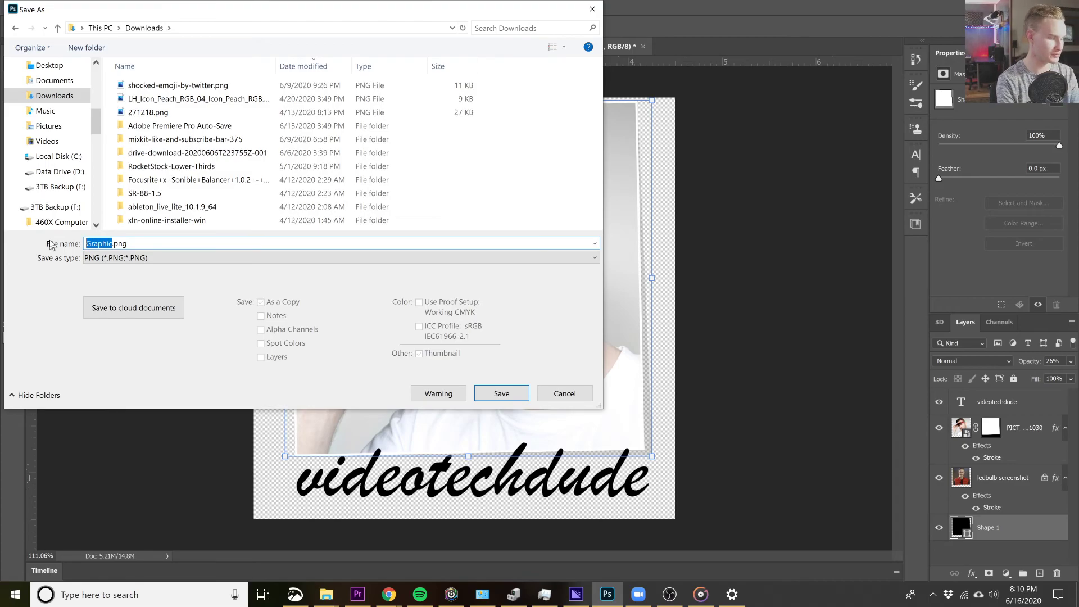
click(509, 389)
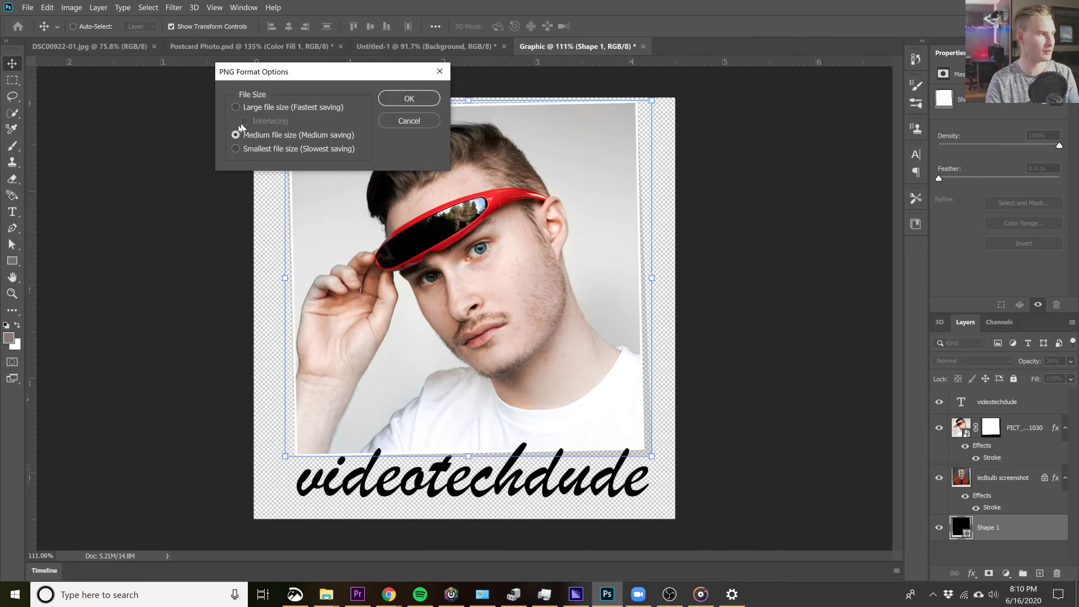
click(393, 98)
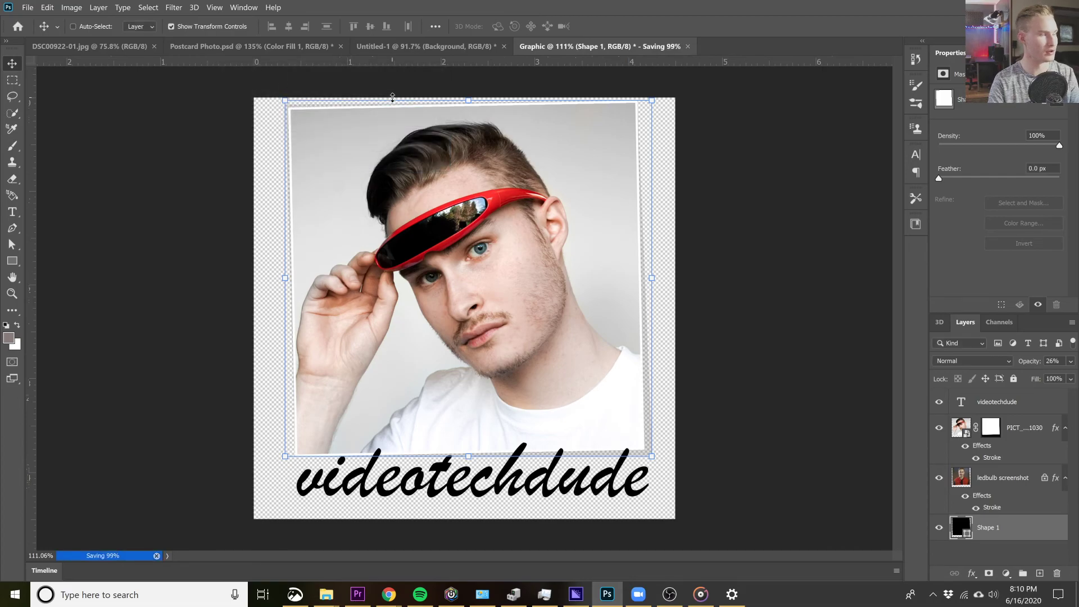